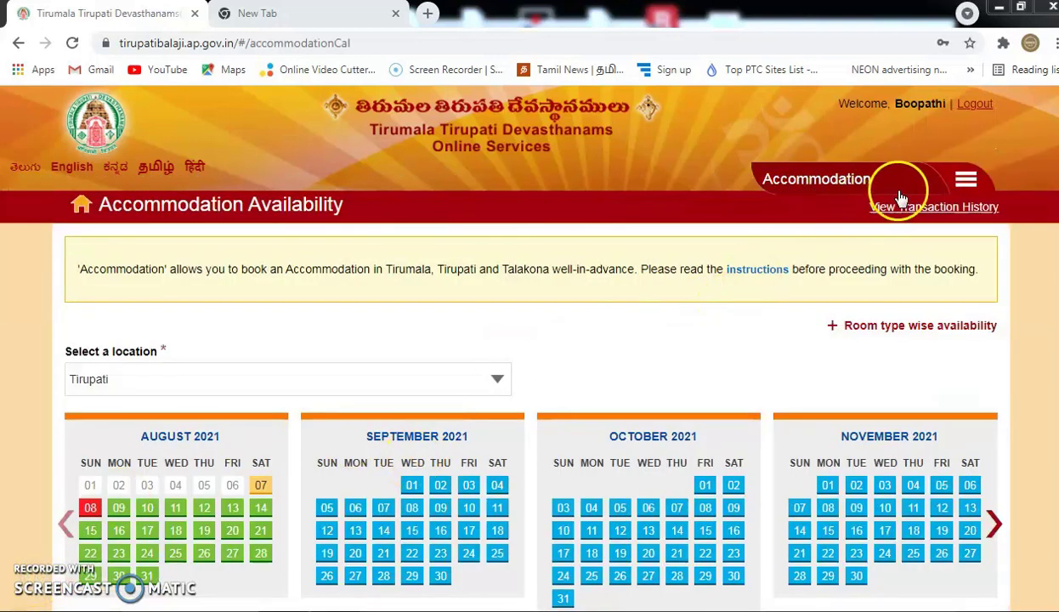
left_click(969, 180)
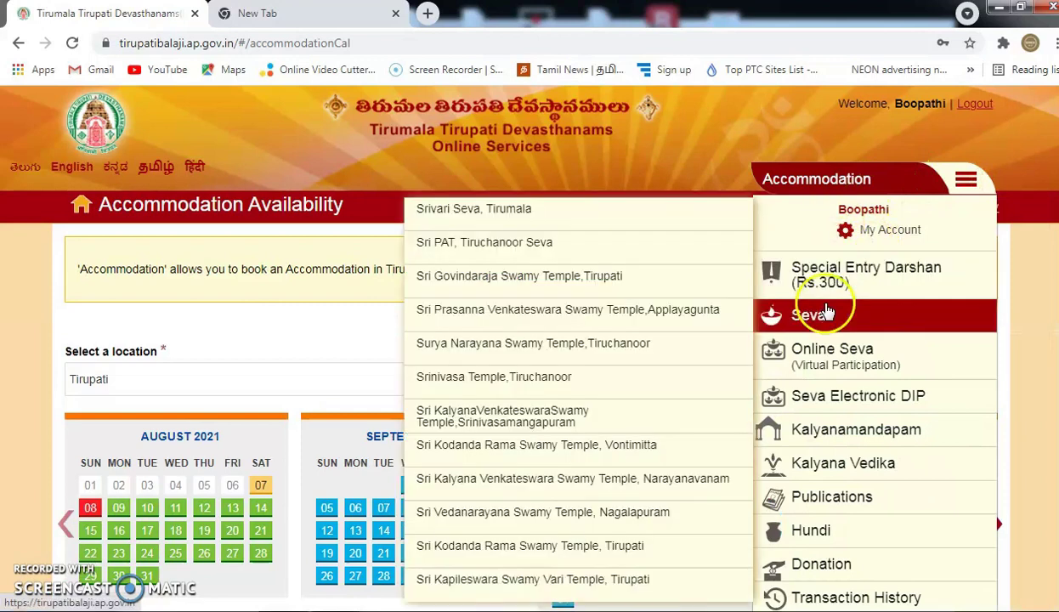
mouse_move(893, 382)
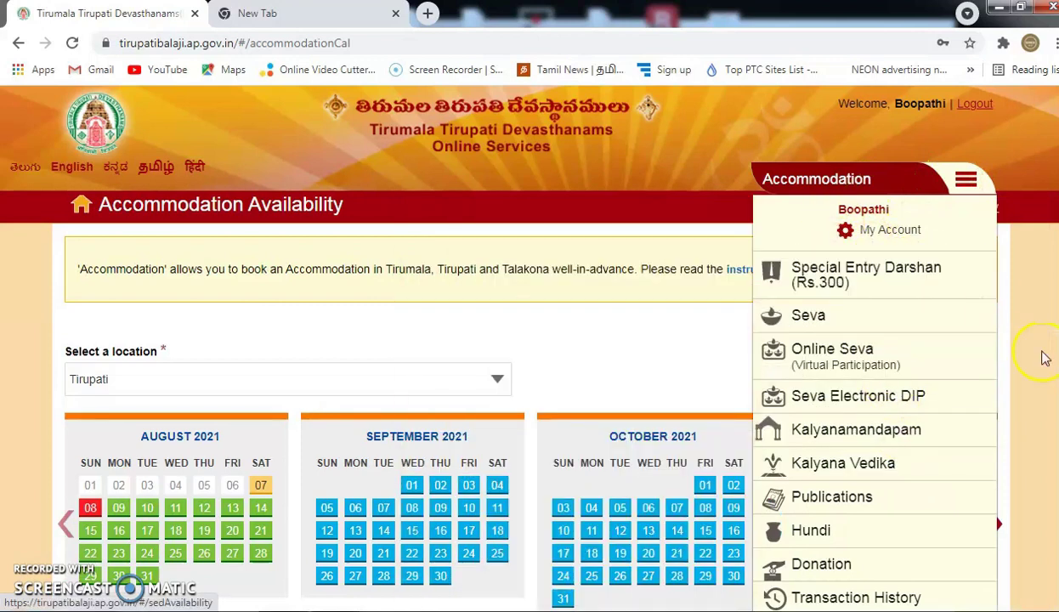
left_click(814, 189)
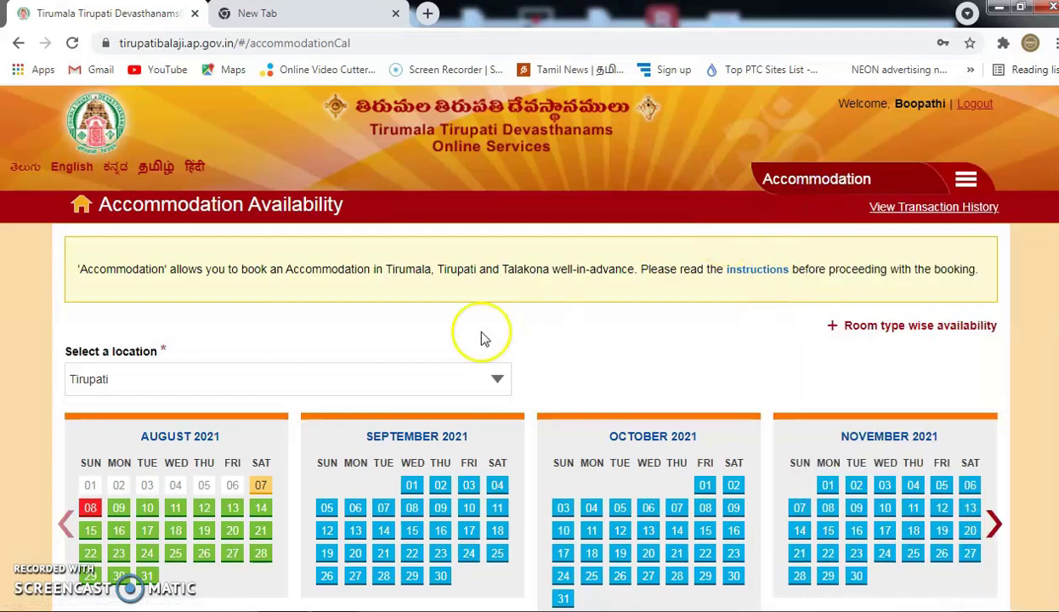
left_click(219, 375)
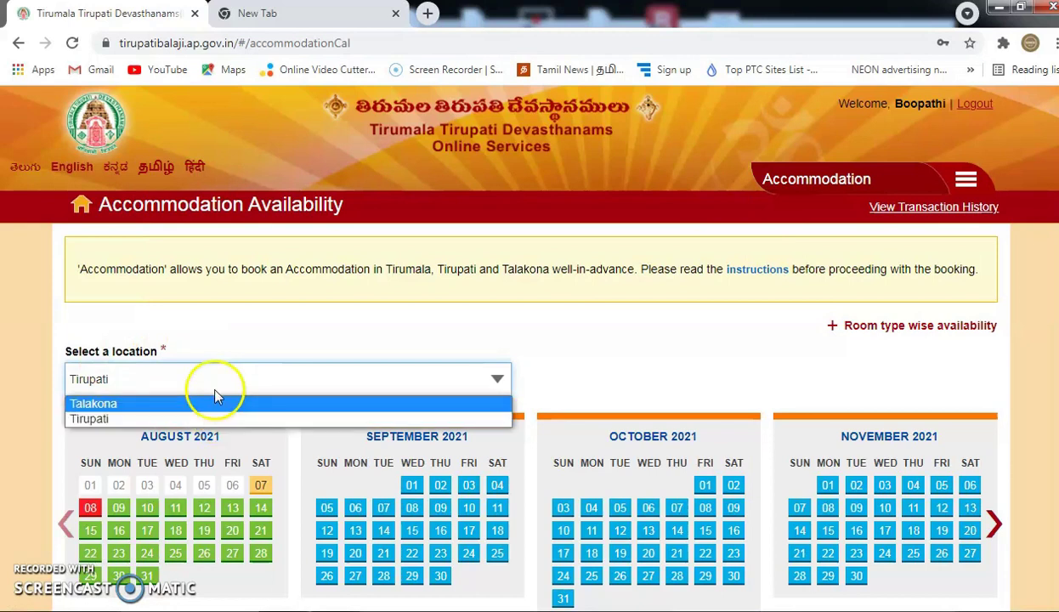
left_click(42, 389)
scroll(42, 390, "down", 3)
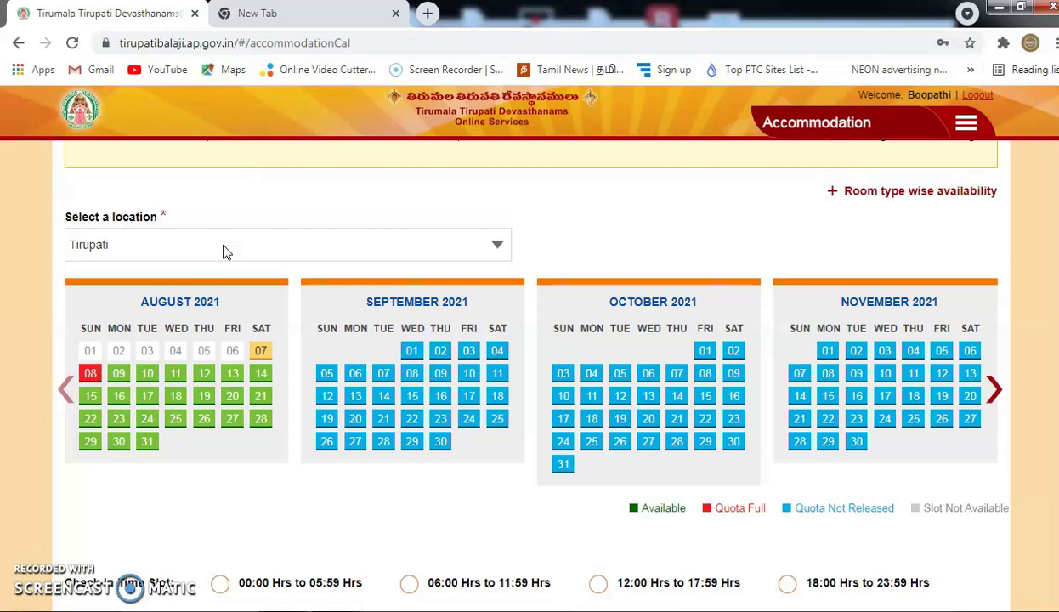
Step: Open the Special Entry Darshan (Rs.300) booking page and agree to its Covid-19 declaration
left_click(968, 124)
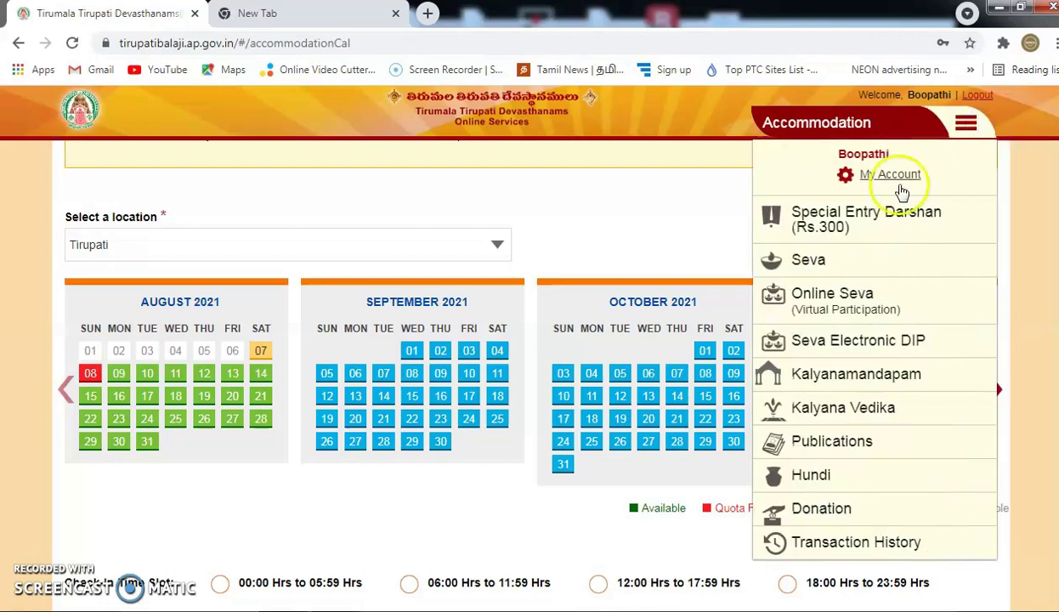
left_click(846, 227)
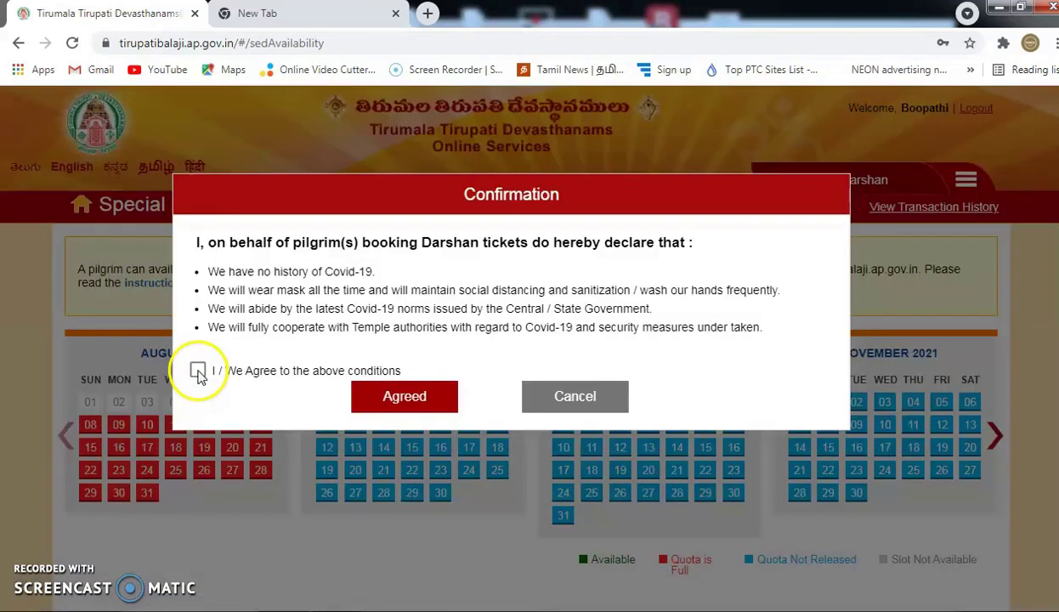
left_click(198, 370)
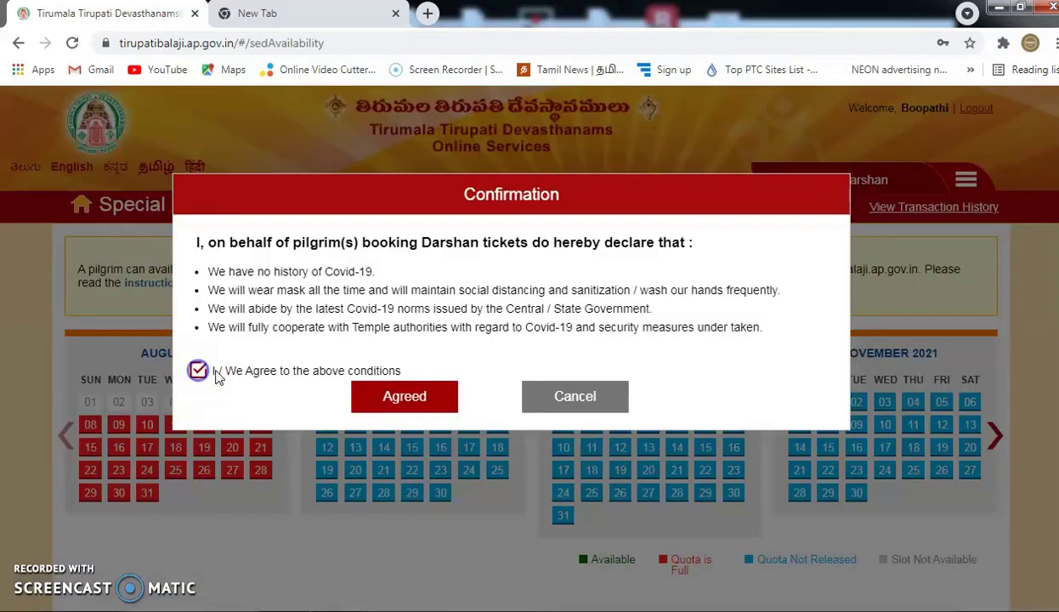
left_click(394, 405)
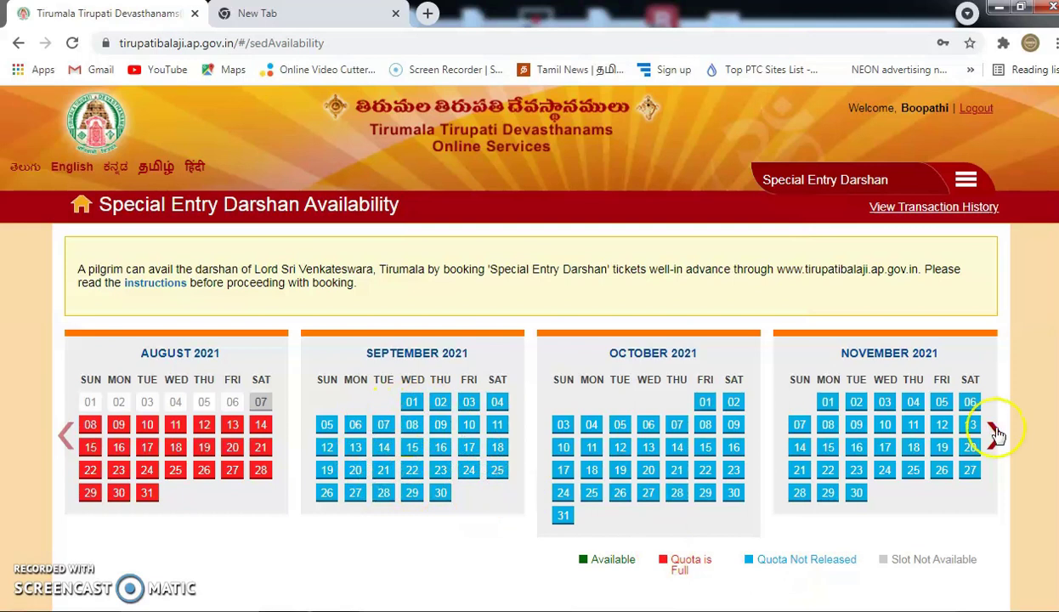
Step: Open the Tirumala accommodation availability calendar and check the rooms for 8, 9 and 10 August 2021
scroll(530, 390, "down", 1)
scroll(530, 391, "down", 2)
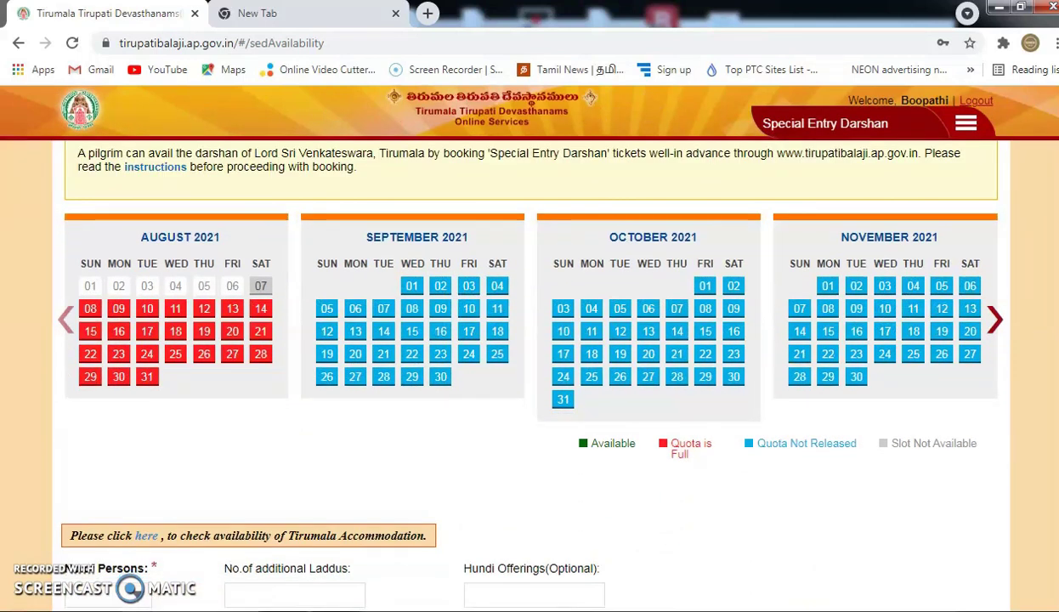
scroll(632, 392, "down", 1)
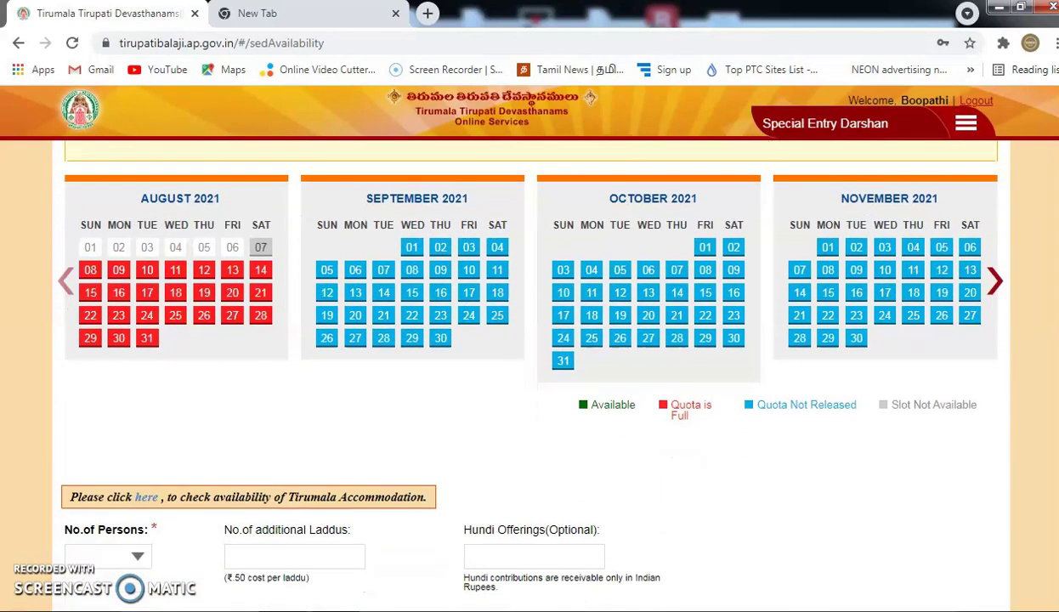
left_click(146, 501)
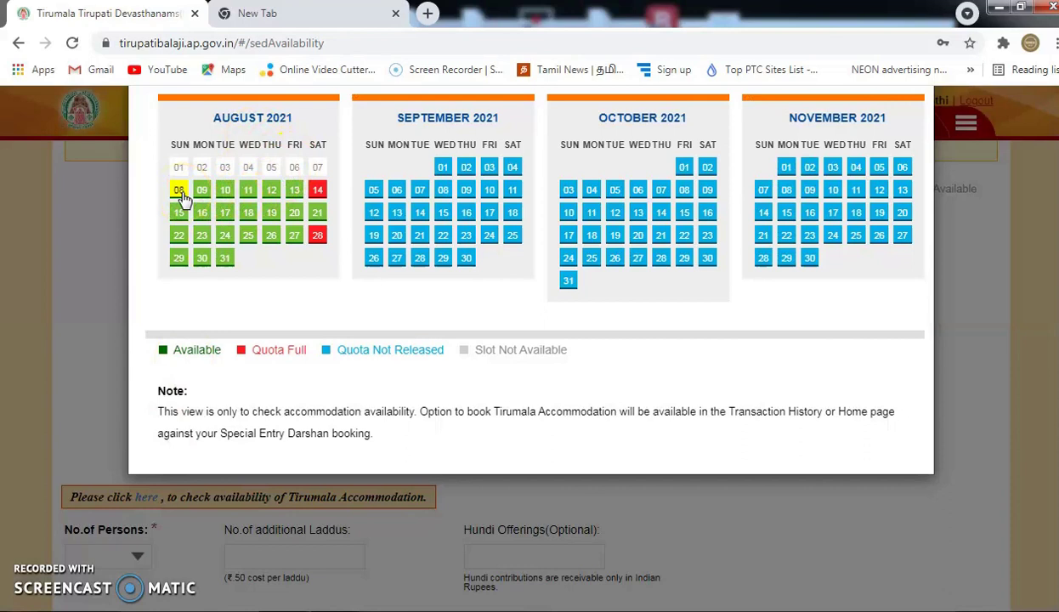
left_click(179, 191)
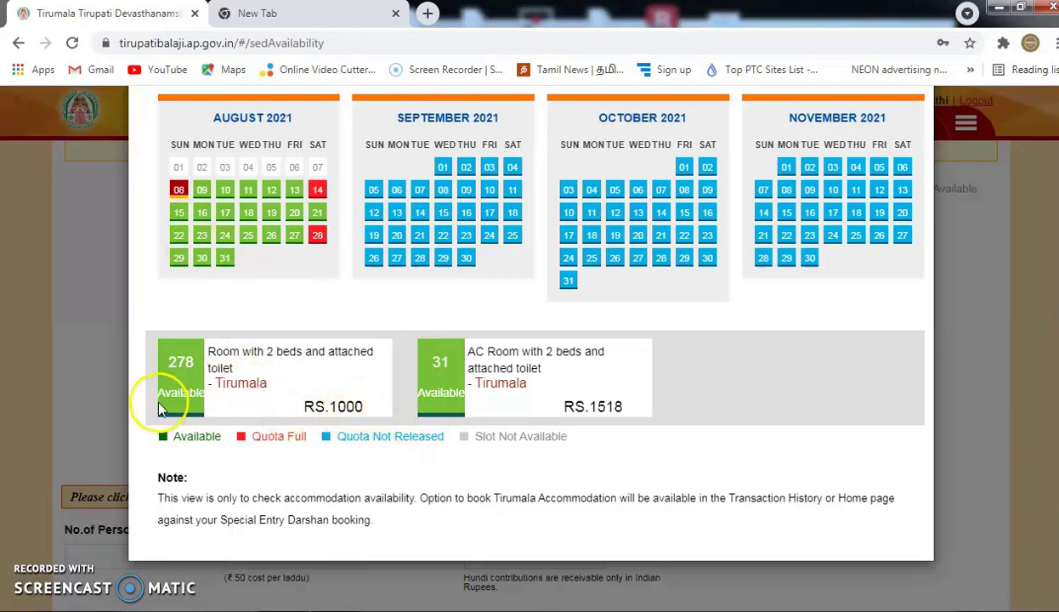
left_click(201, 191)
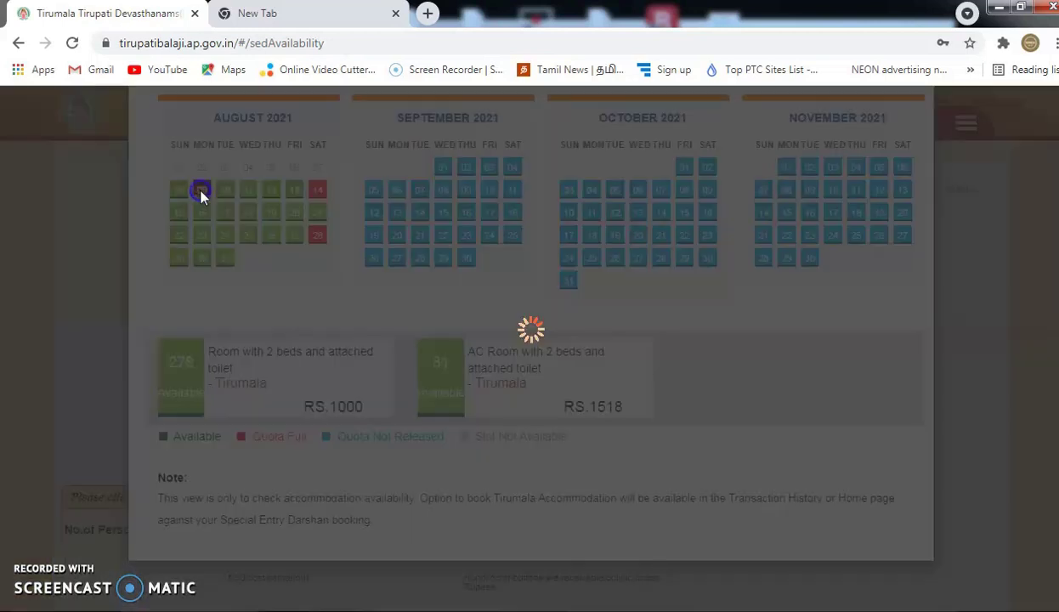
left_click(222, 196)
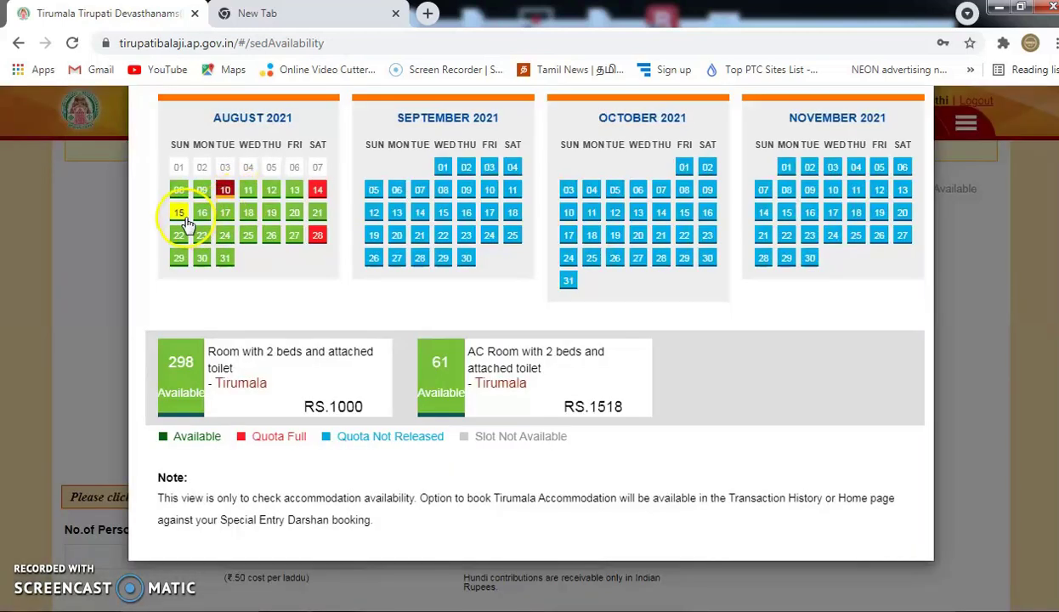
Step: Check Tirumala room availability for 15, 16, 17, 22, 23 and 24 August 2021
left_click(183, 218)
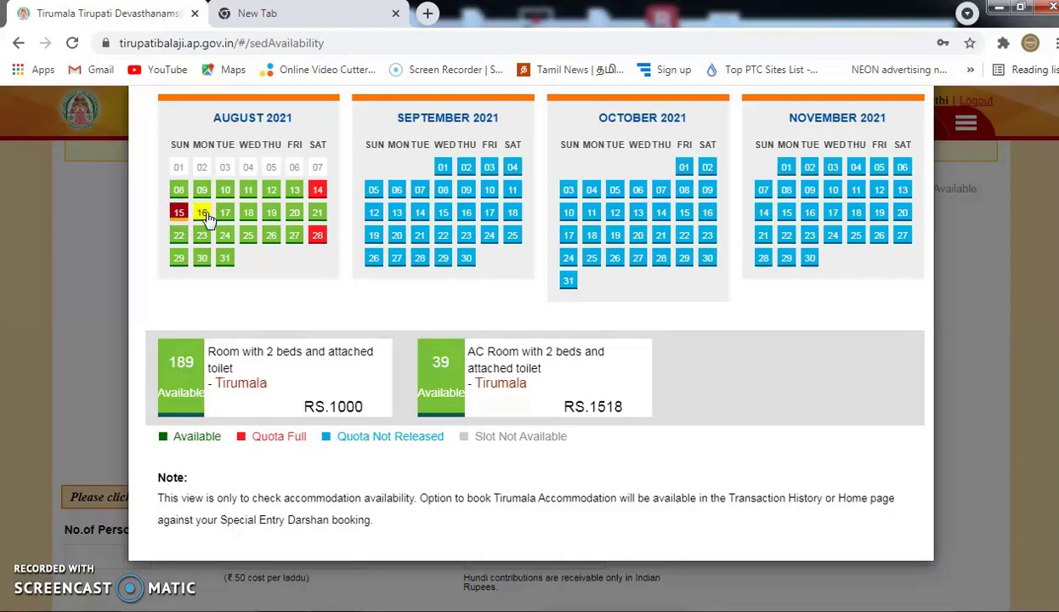
left_click(206, 218)
left_click(234, 216)
left_click(179, 235)
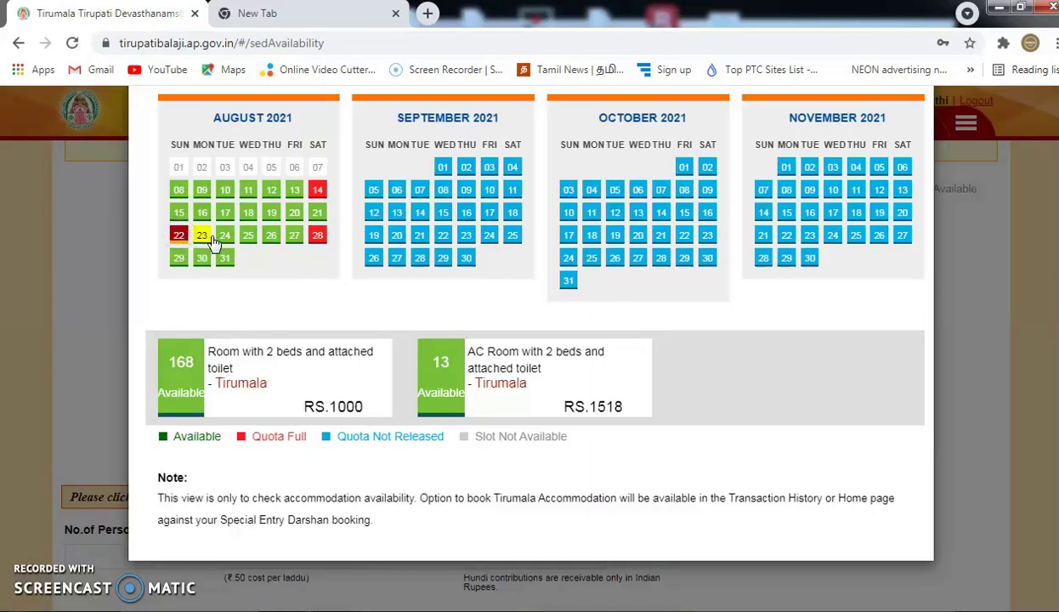
left_click(211, 239)
left_click(240, 243)
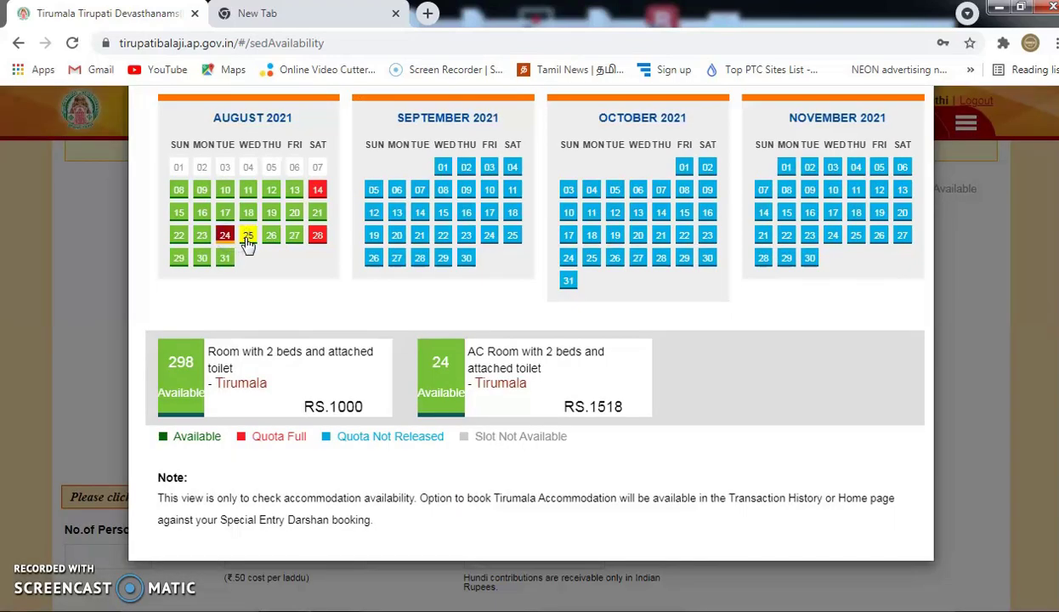
Step: Check Tirumala room availability for 25, 26, 27, 29, 30 and 31 August 2021
left_click(247, 239)
left_click(272, 238)
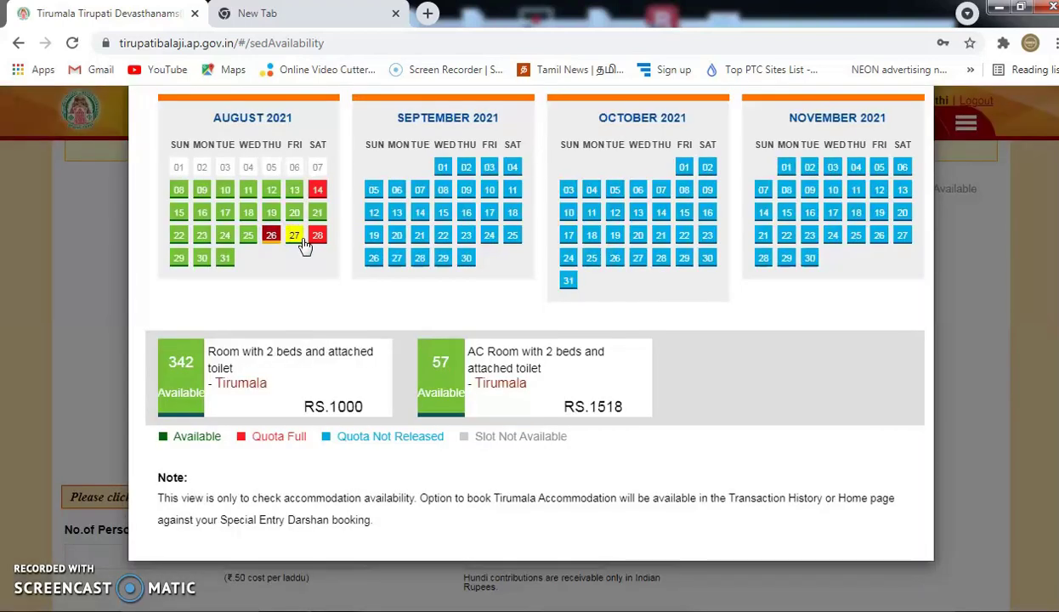
left_click(295, 238)
left_click(226, 260)
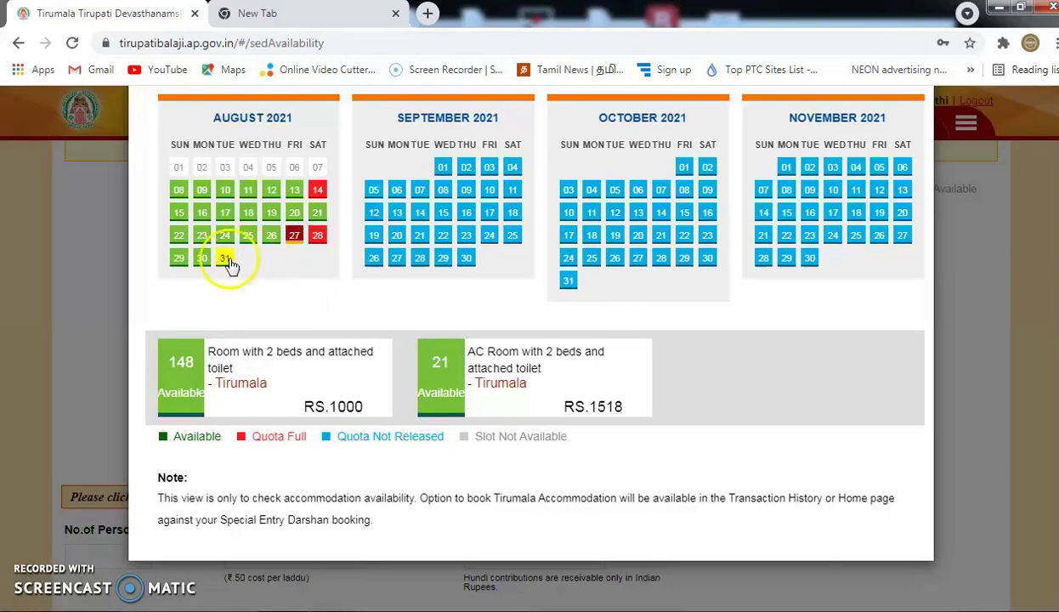
left_click(183, 258)
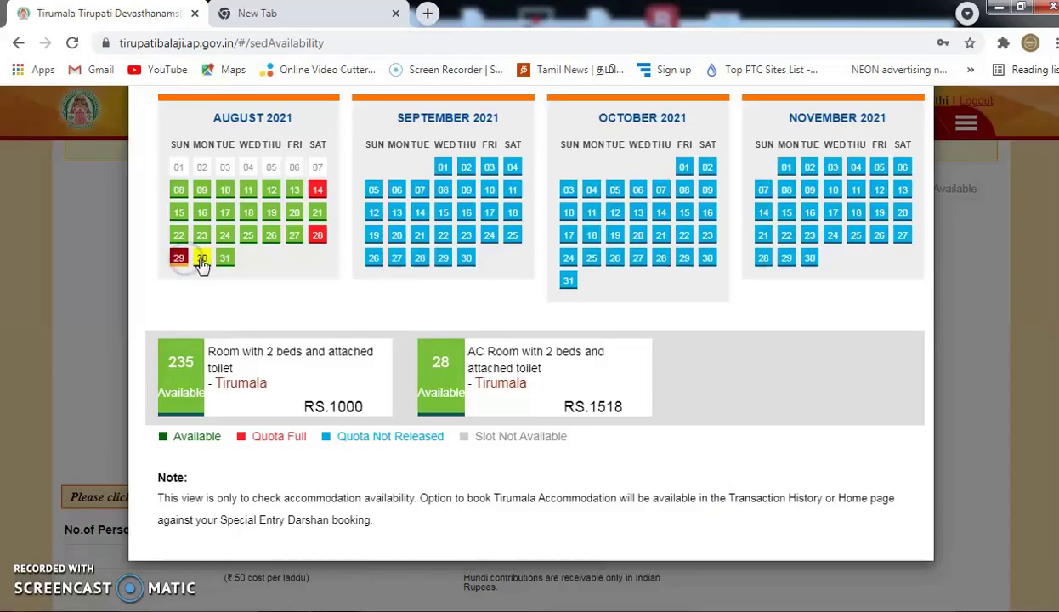
left_click(201, 260)
left_click(227, 263)
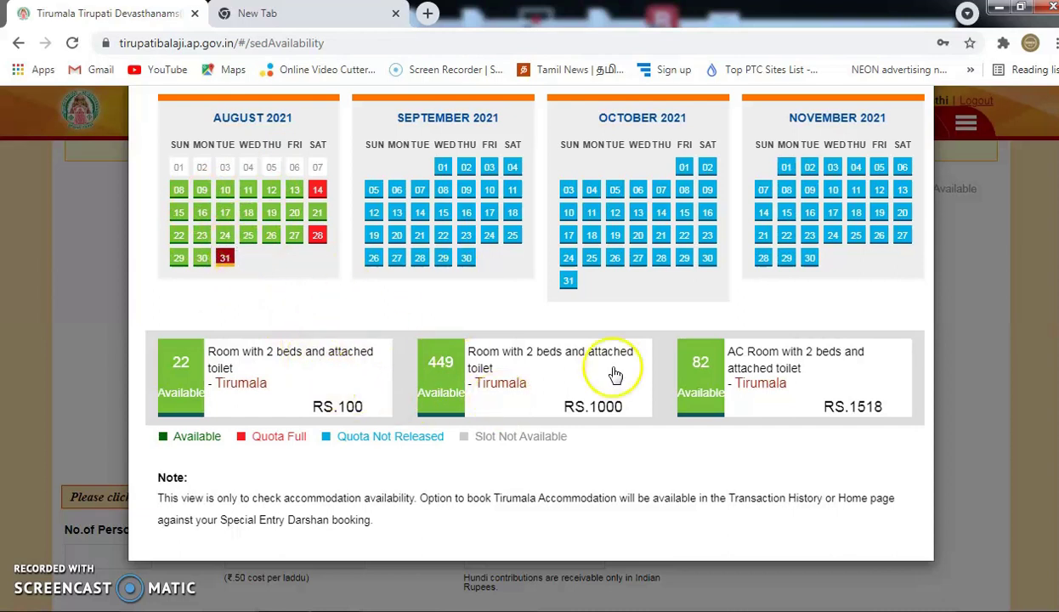
Step: Close the Tirumala accommodation availability view and review the Special Entry Darshan calendar
scroll(567, 324, "up", 2)
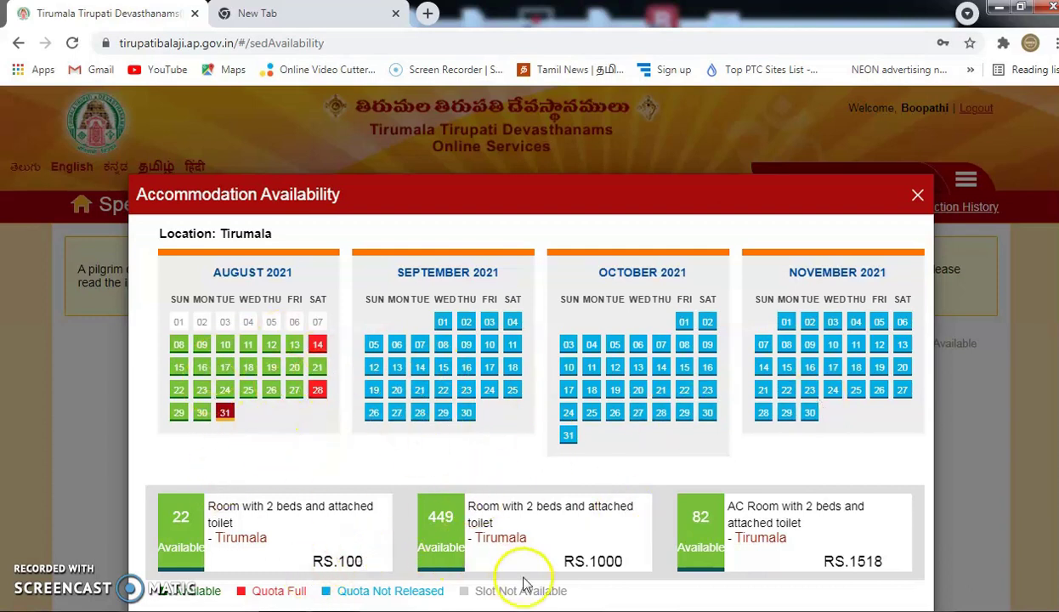
left_click(916, 193)
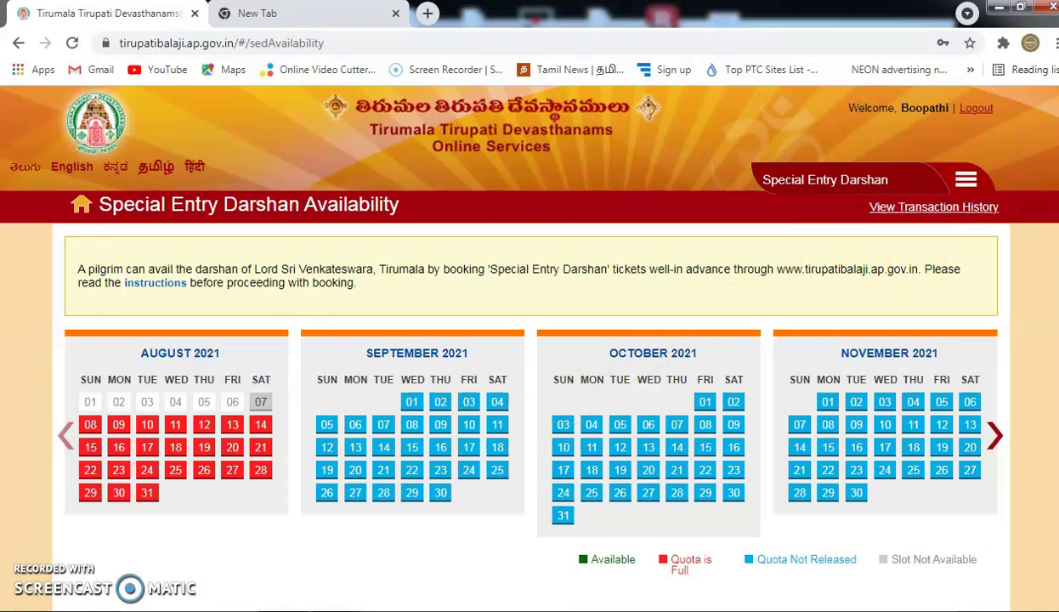
scroll(529, 382, "down", 1)
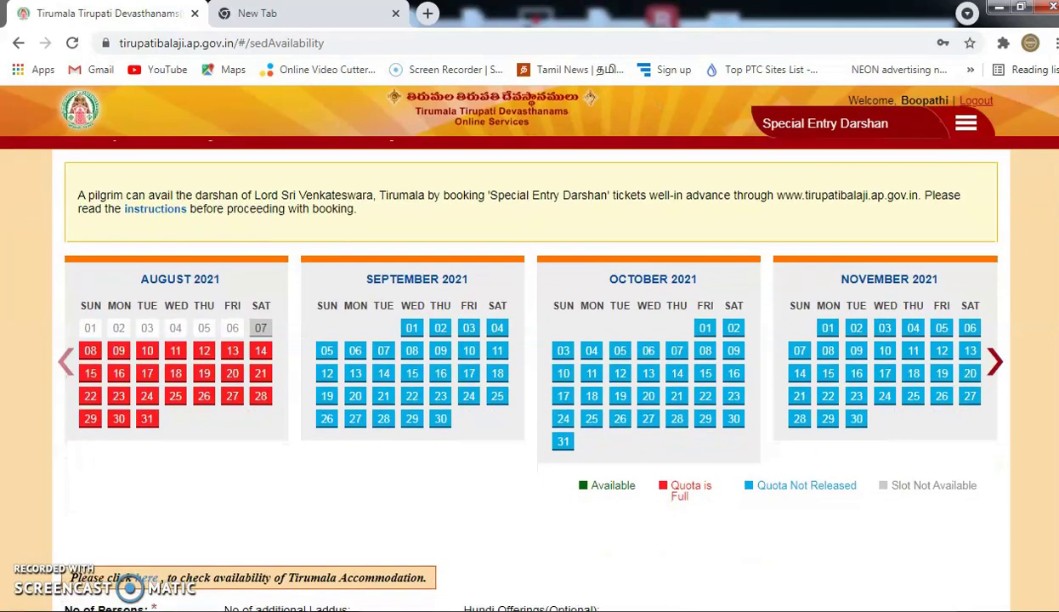
scroll(530, 383, "up", 1)
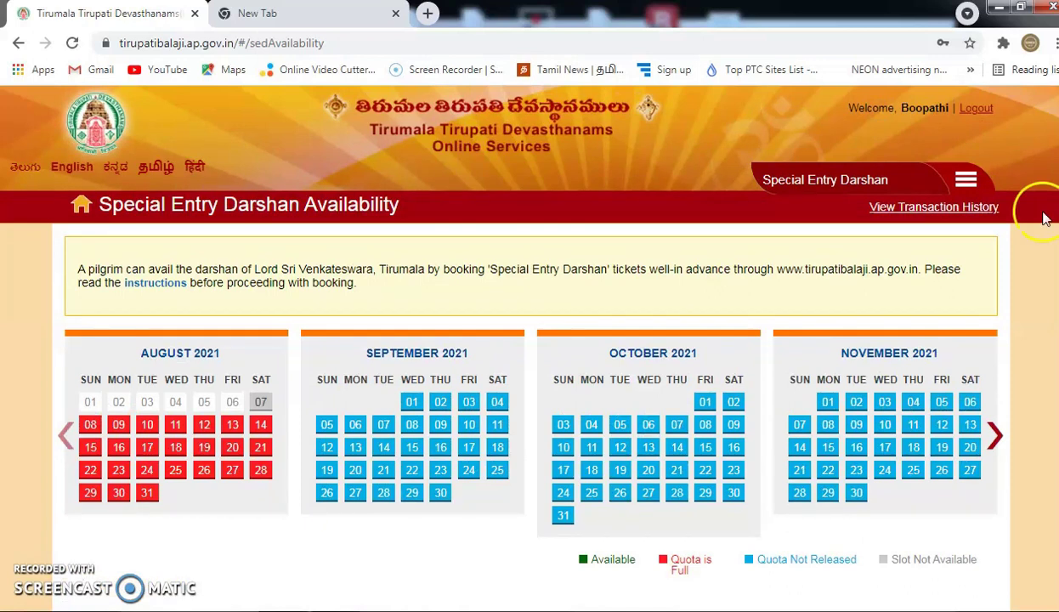
Step: Go to the Accommodation booking page and agree to its confirmation conditions
left_click(966, 182)
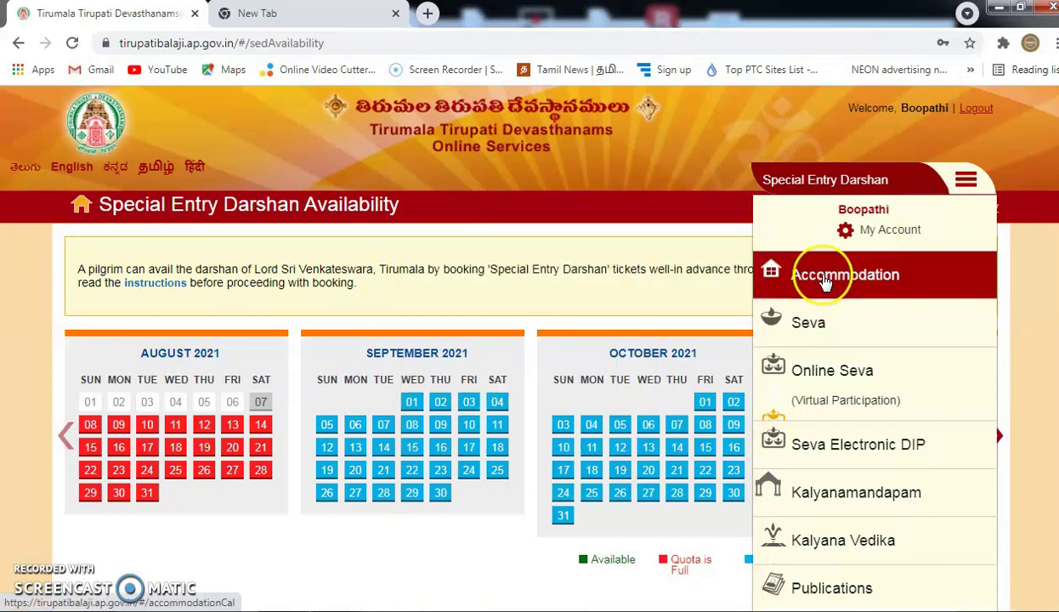
left_click(824, 283)
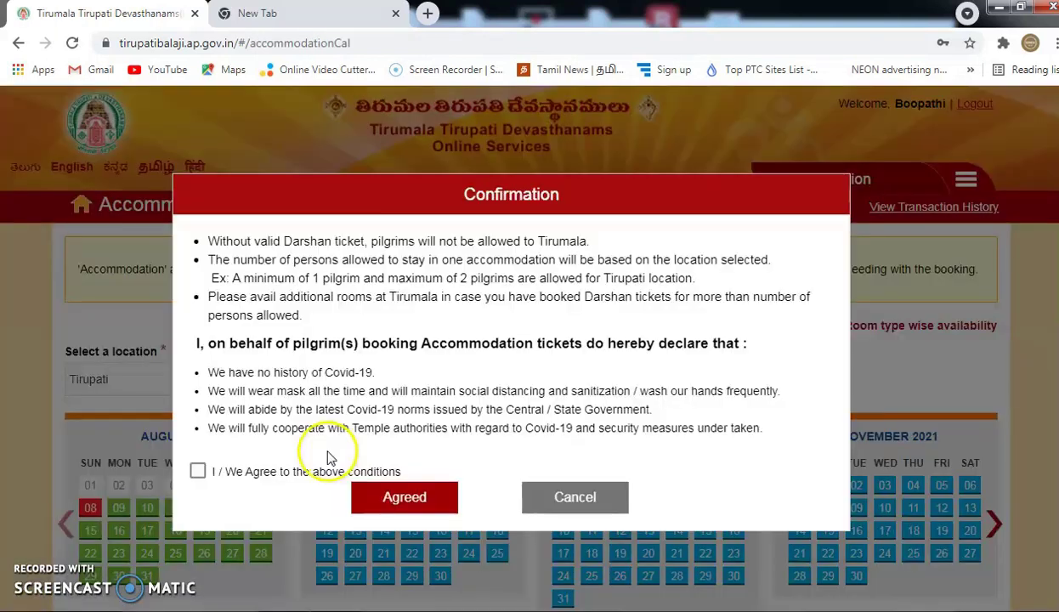
left_click(197, 471)
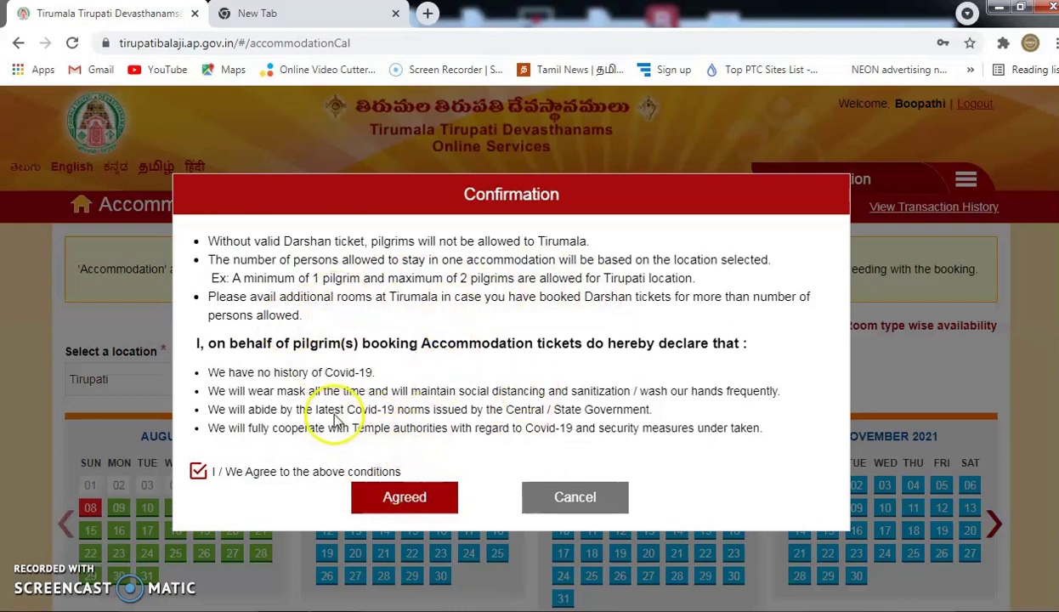
left_click(406, 497)
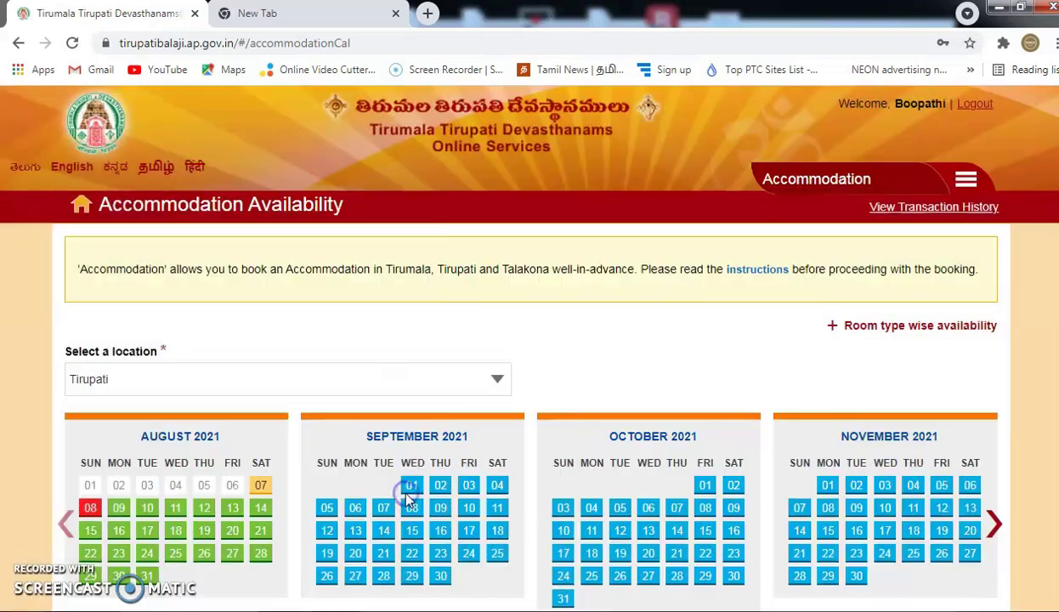
Step: Select 11 August 2021 for Tirupati and choose the ₹200 Srinivasam - Ordinary Room at Srinivasam Complex
scroll(935, 366, "down", 2)
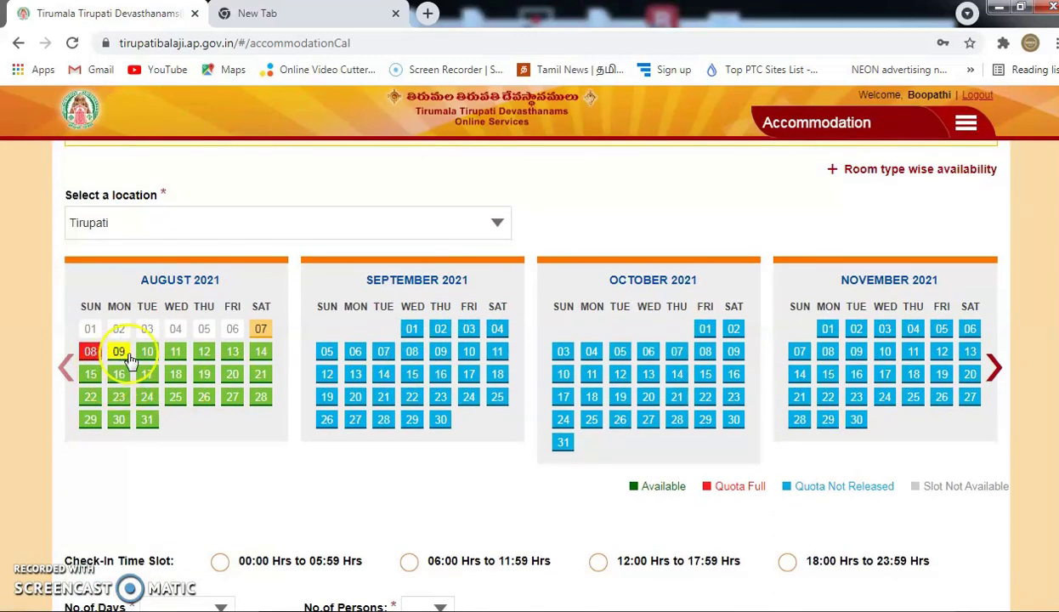
left_click(172, 357)
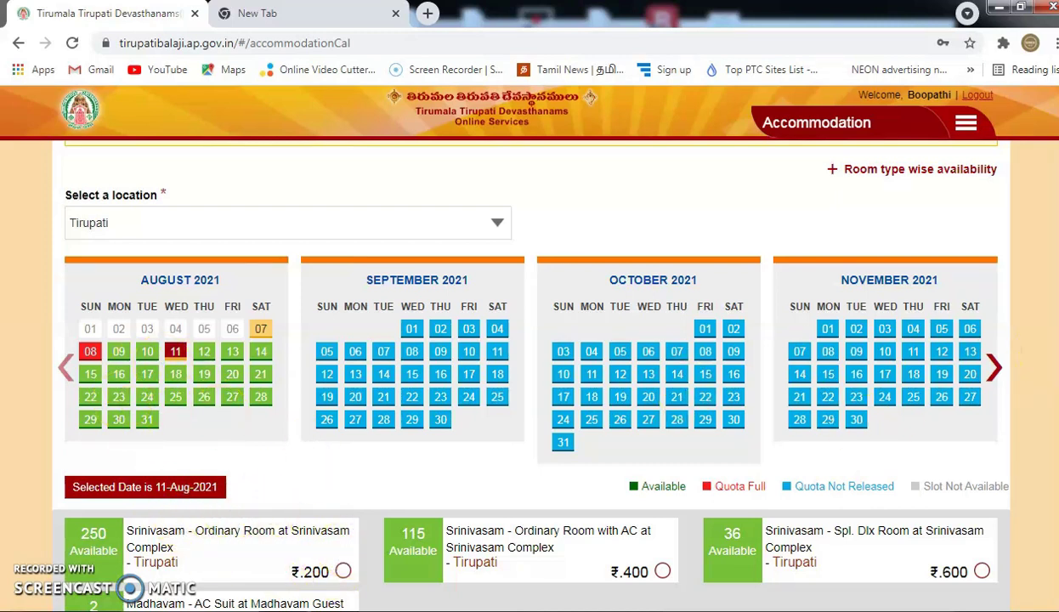
scroll(530, 366, "down", 2)
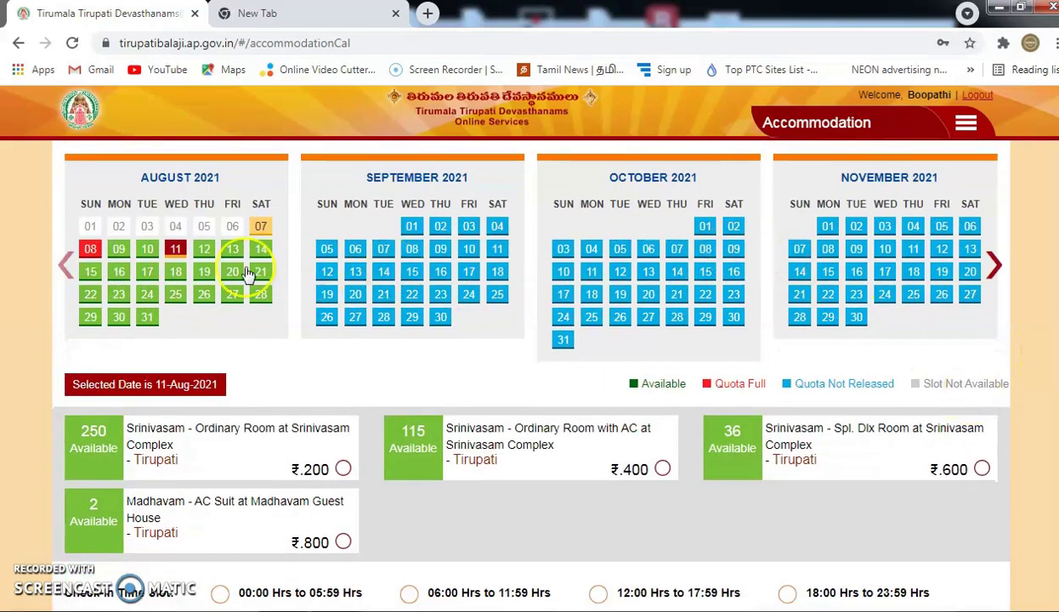
left_click(343, 468)
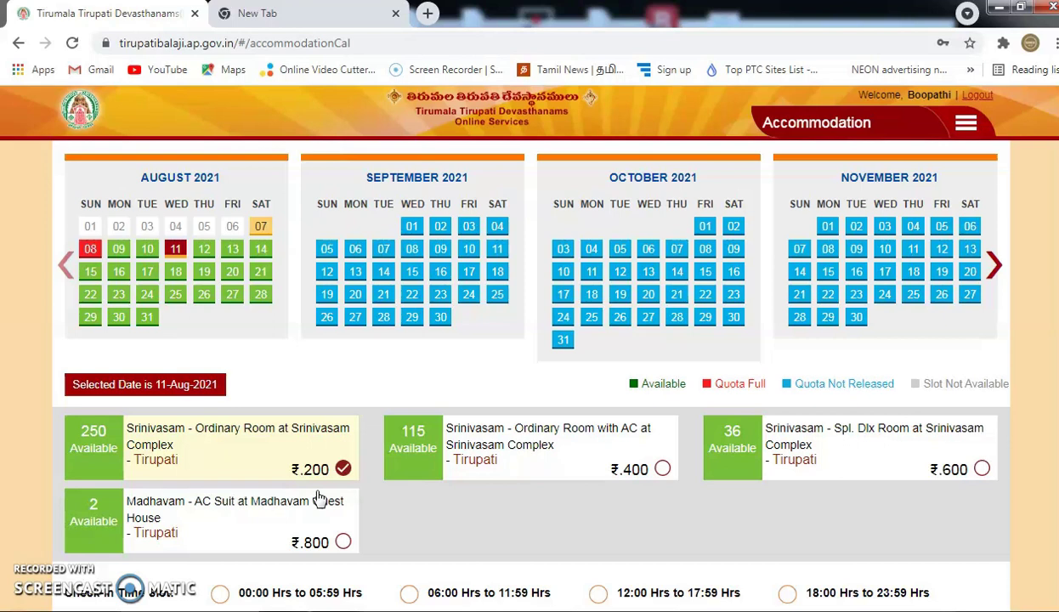
scroll(529, 357, "down", 2)
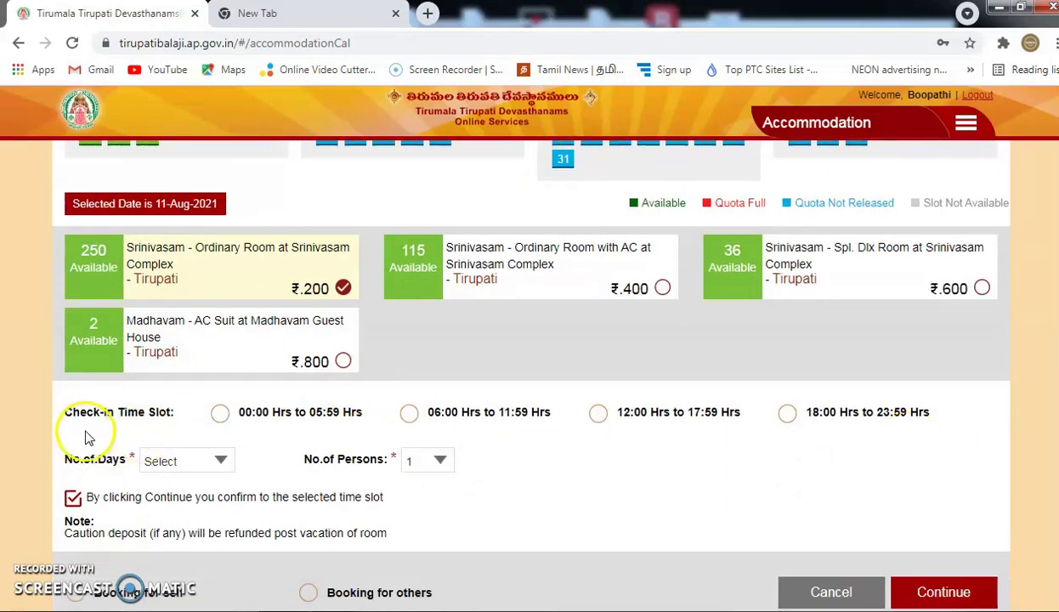
Step: Choose the 18:00 Hrs to 23:59 Hrs check-in time slot and a stay of 1 day
left_click(219, 414)
left_click(410, 414)
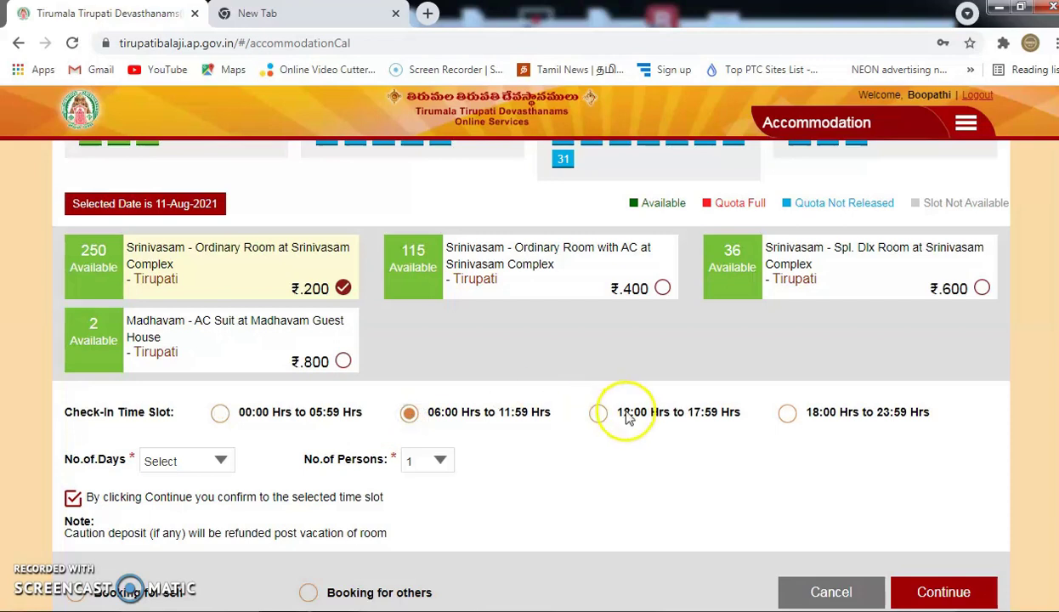
left_click(787, 414)
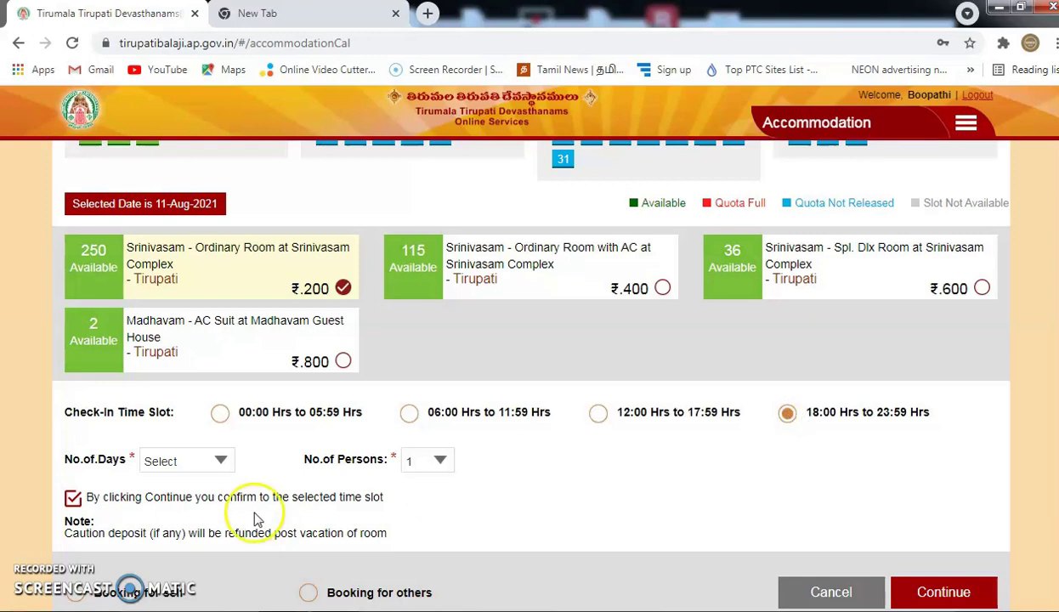
left_click(216, 470)
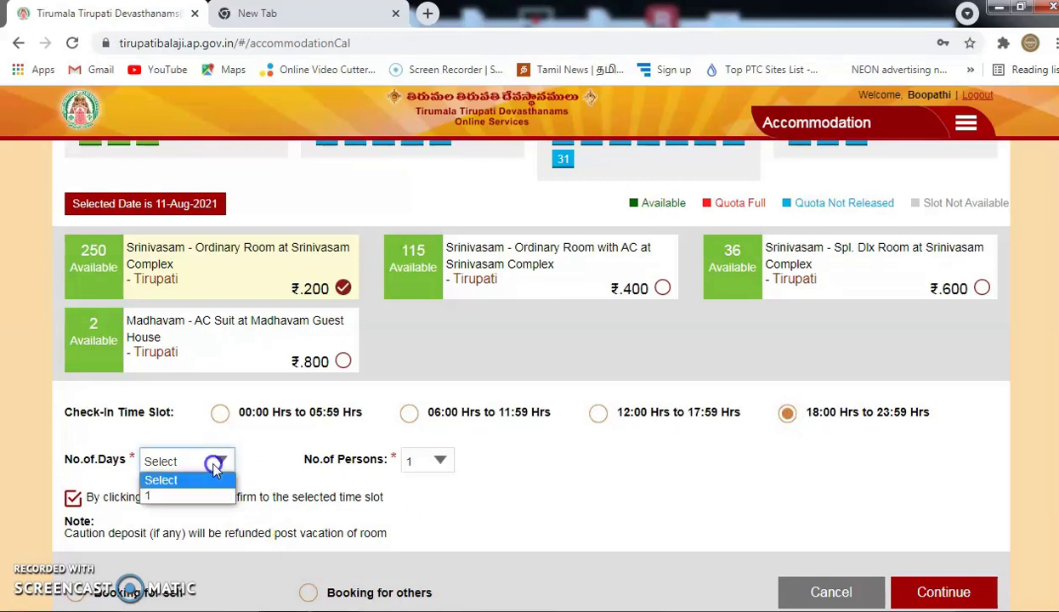
left_click(206, 497)
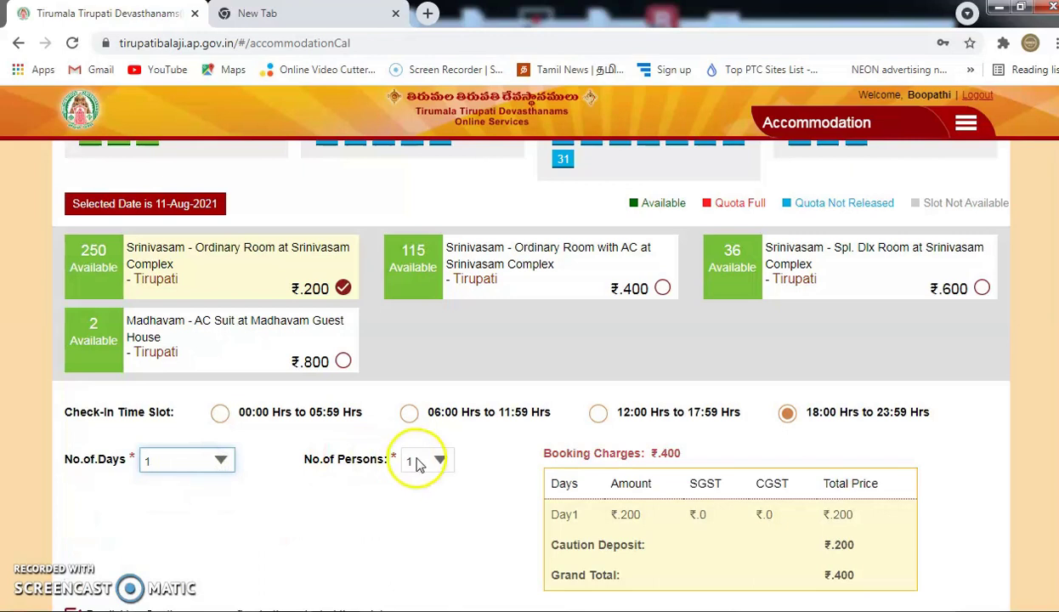
Step: Set the number of persons to 2 and continue to the pilgrim details as a booking for others
left_click(437, 462)
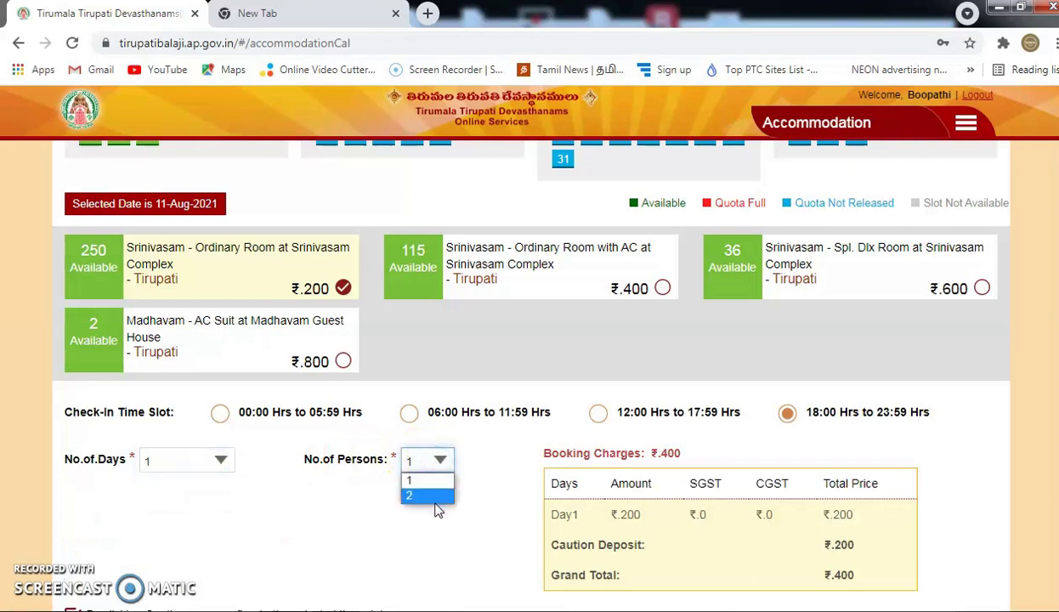
left_click(435, 502)
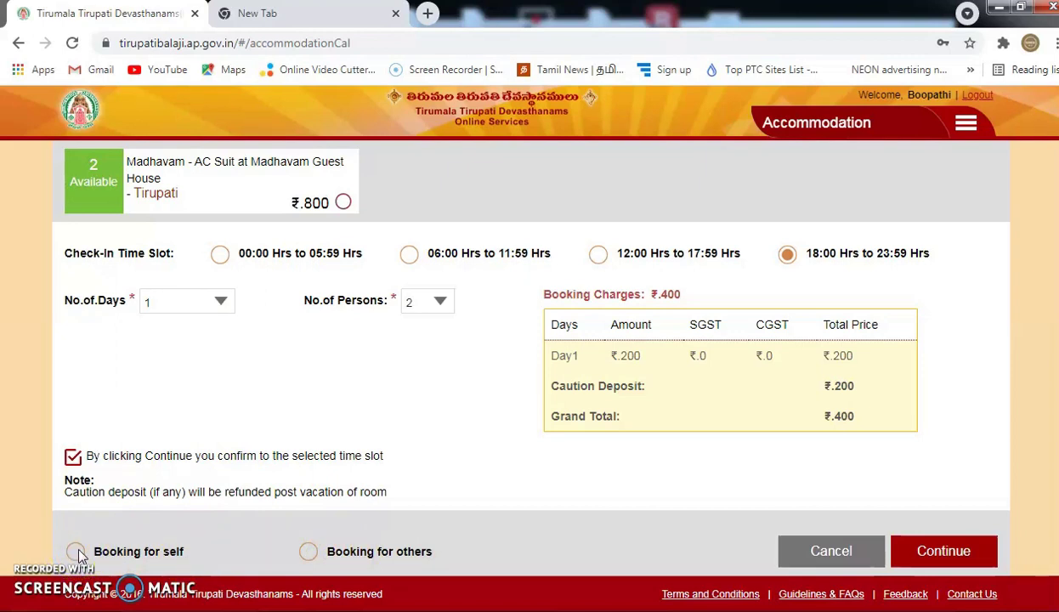
left_click(310, 552)
left_click(951, 561)
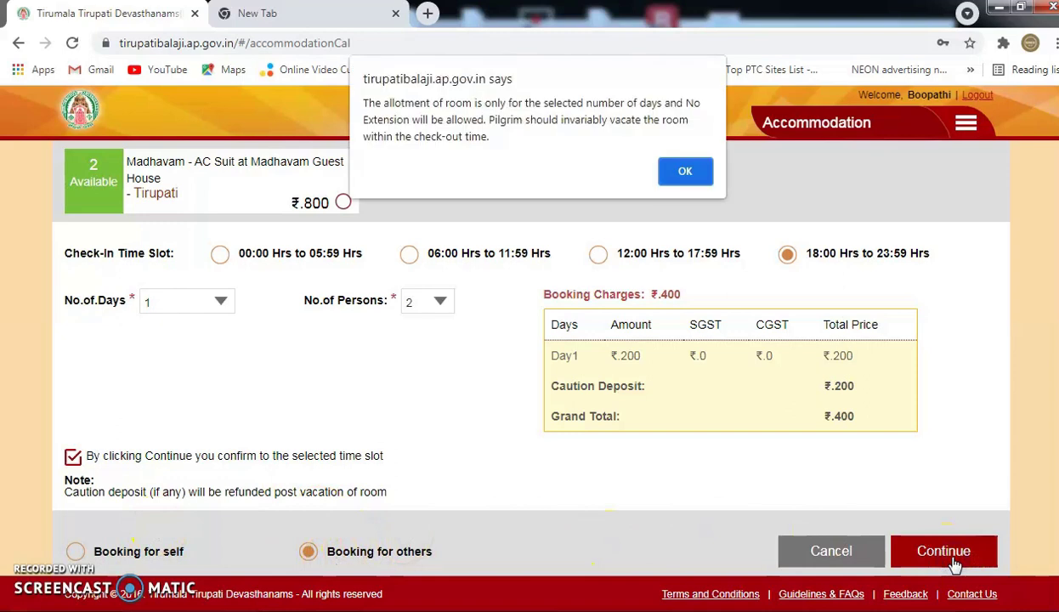
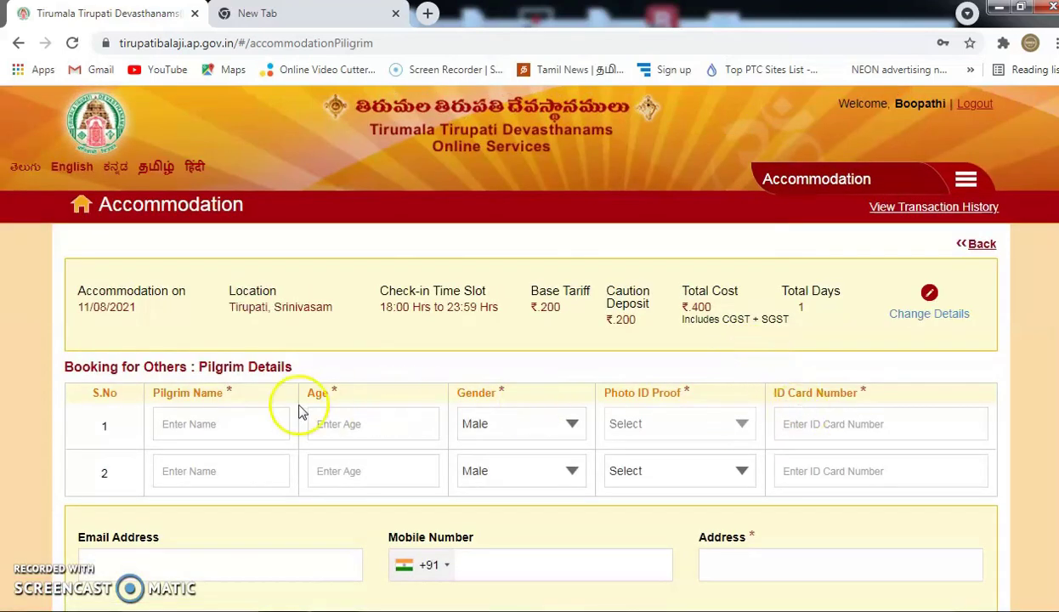
Step: Enter the first pilgrim's name and set the age to 26
left_click(188, 430)
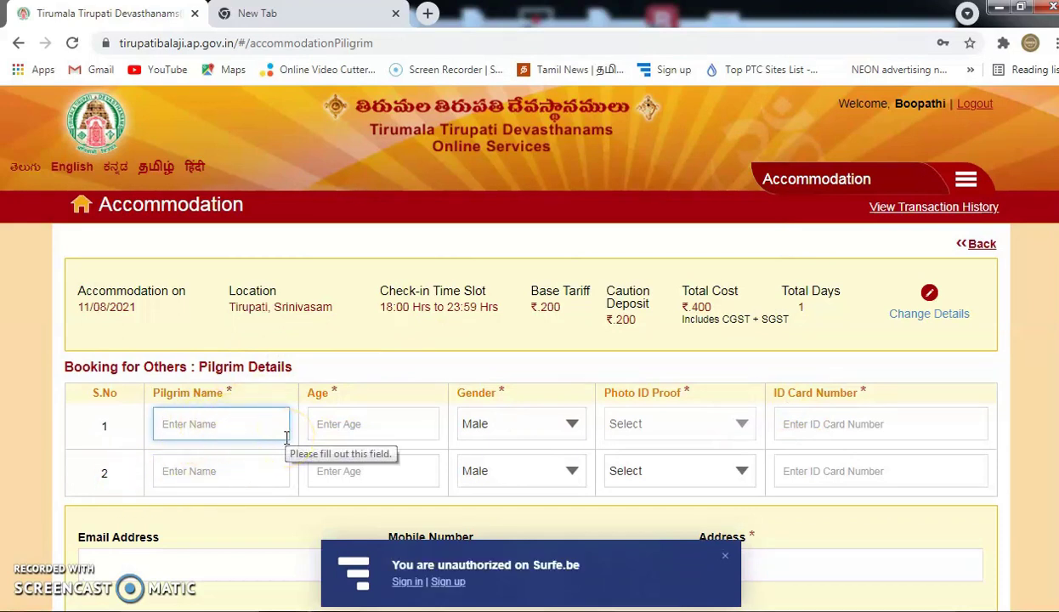
type("Vignesh")
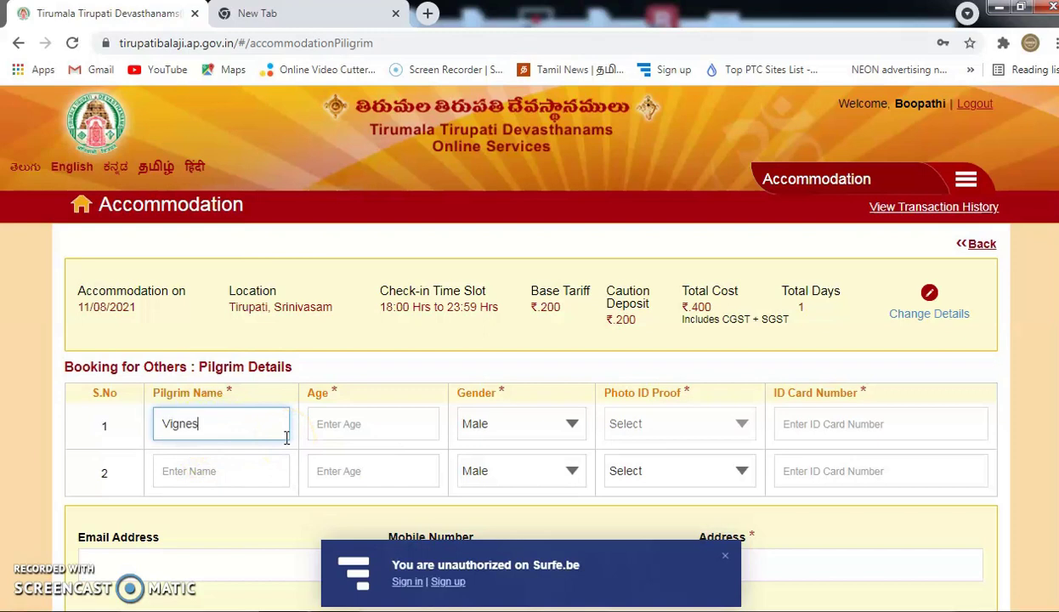
left_click(319, 423)
left_click(347, 423)
left_click(721, 561)
left_click(367, 418)
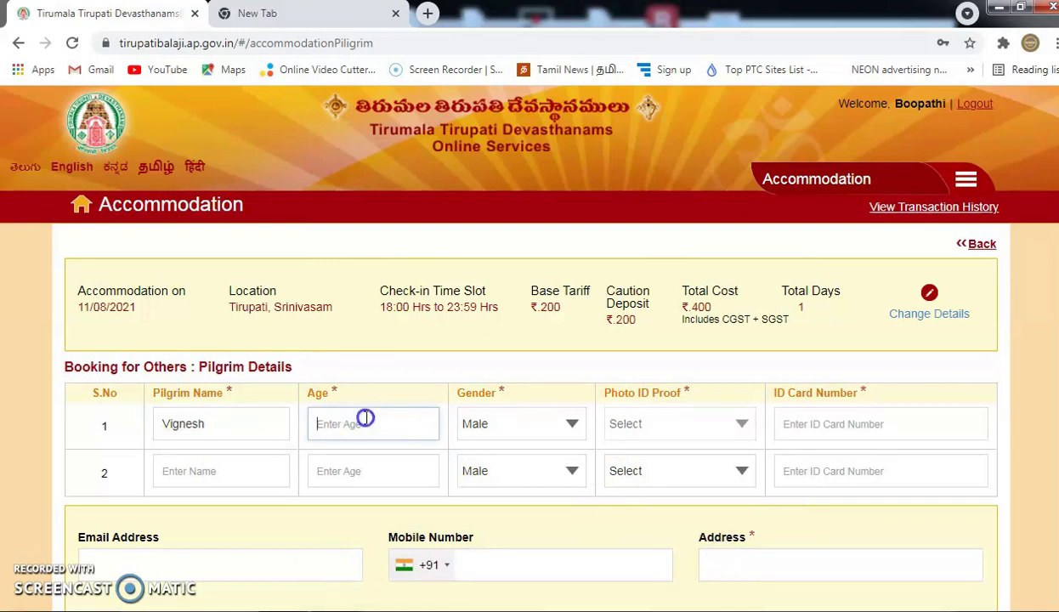
type("2")
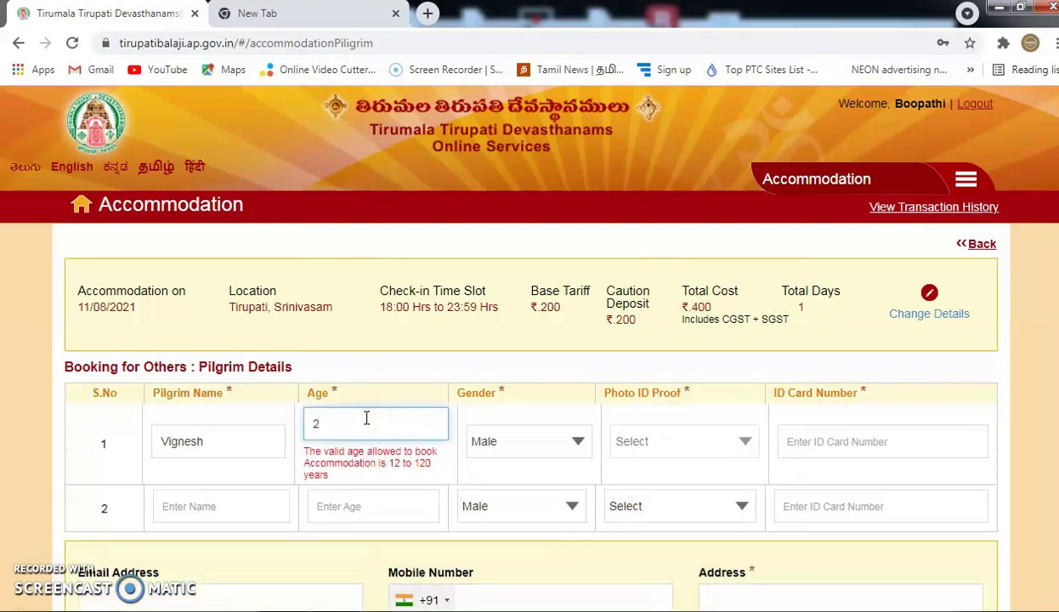
type("6")
Step: Keep the first pilgrim's gender as Male and select Aadhaar Card as the photo ID proof
left_click(522, 429)
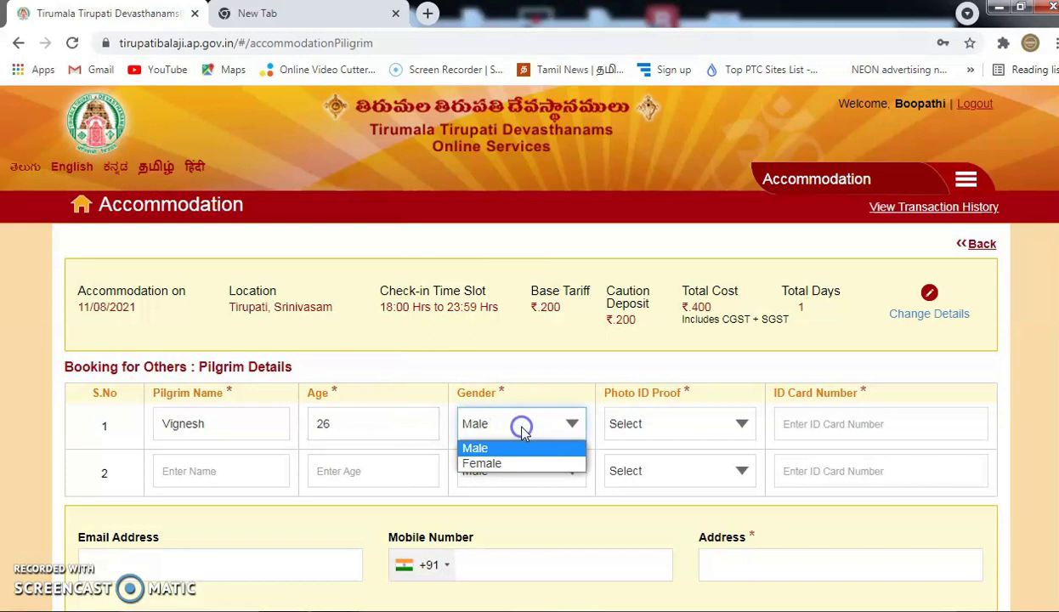
left_click(520, 425)
left_click(618, 440)
key("Down")
key("Return")
left_click(716, 399)
left_click(829, 433)
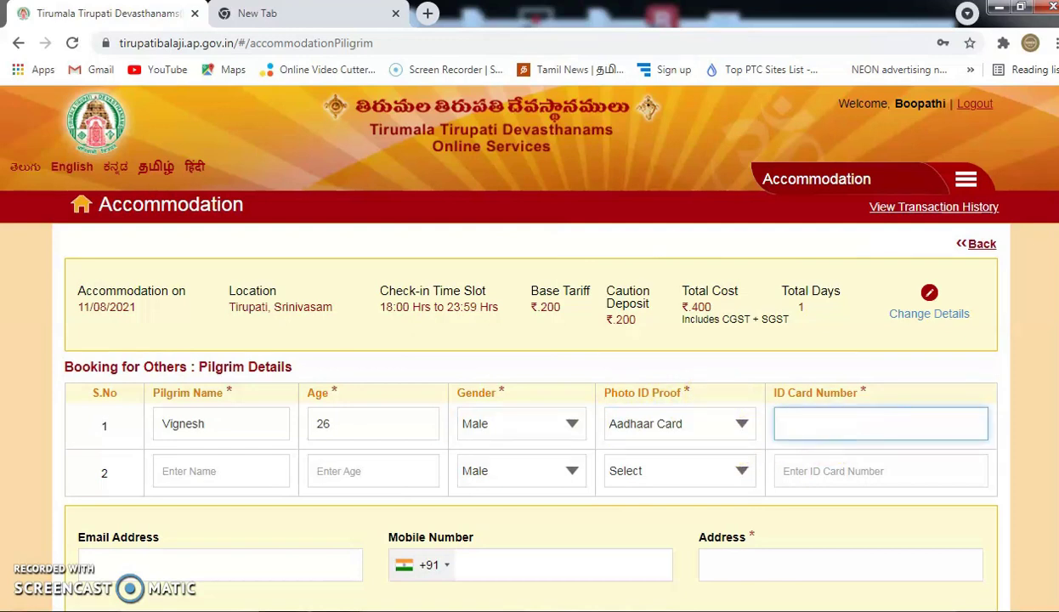
Step: Enter the second pilgrim's name and set the age to 28
scroll(529, 391, "down", 1)
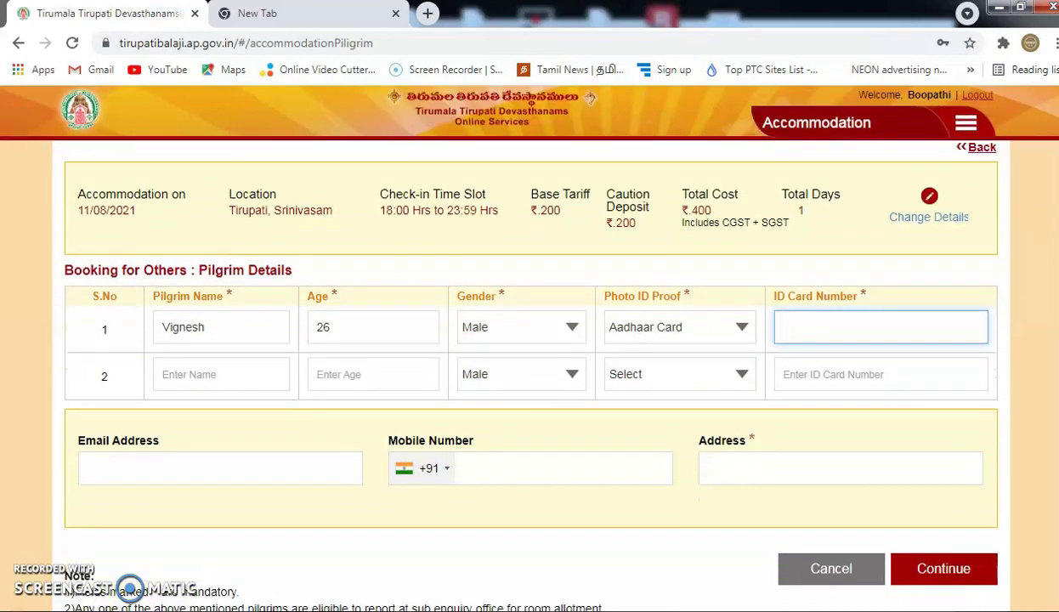
left_click(215, 369)
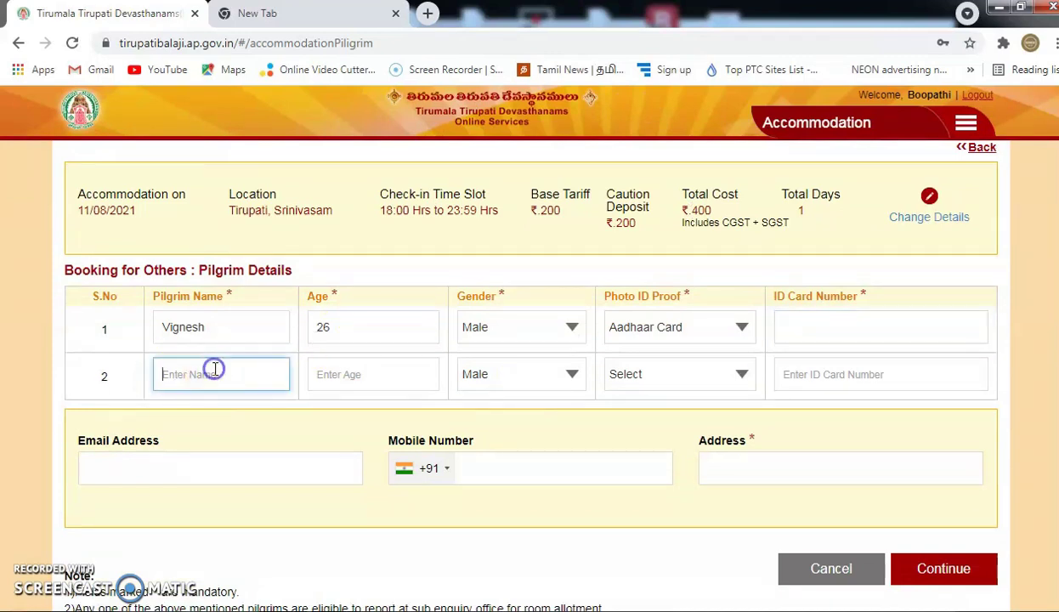
type("Manoj")
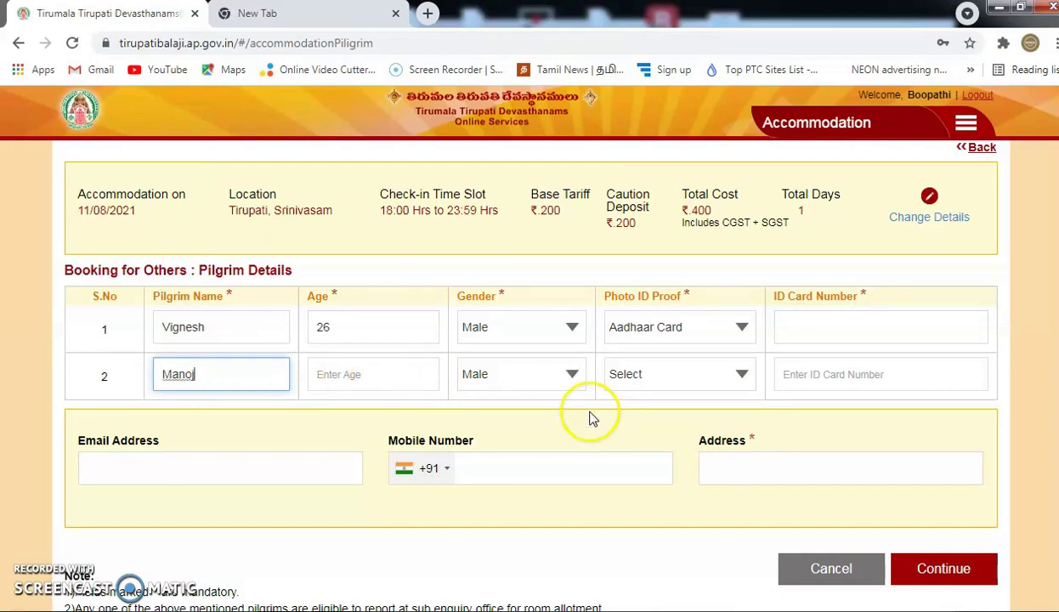
left_click(712, 387)
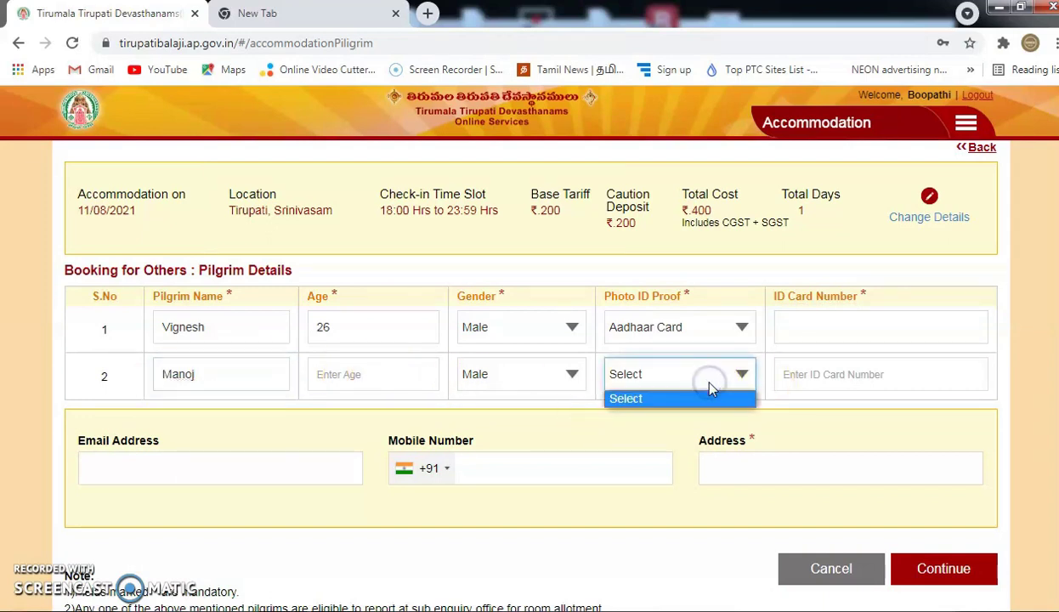
left_click(424, 373)
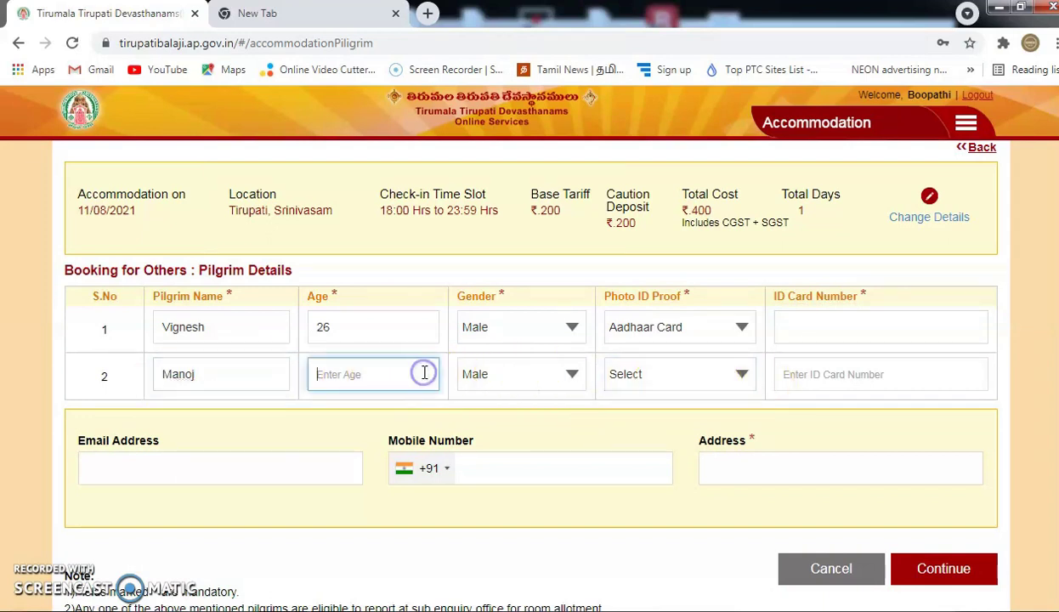
type("28")
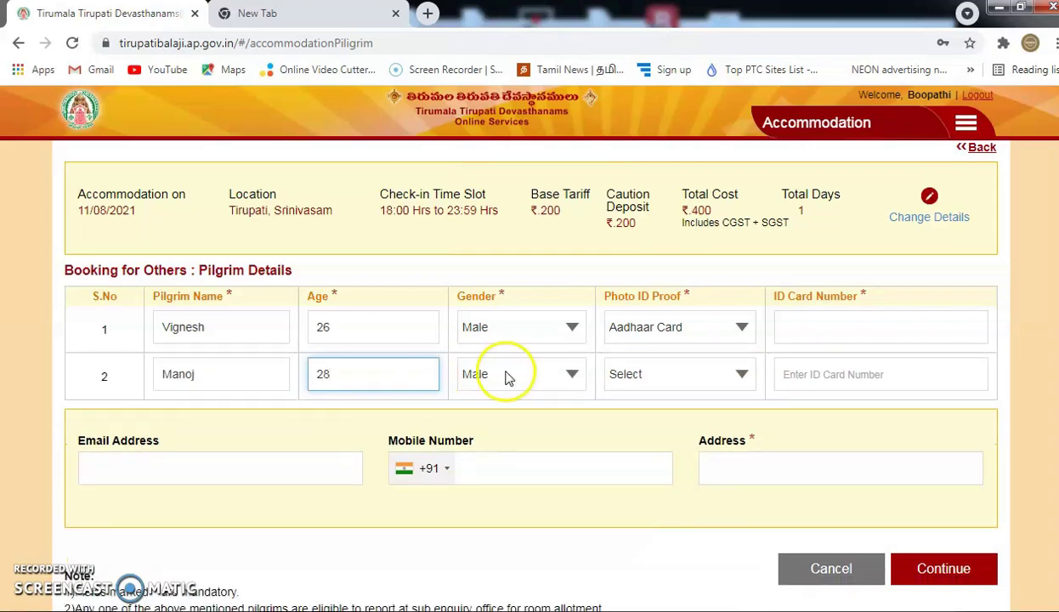
Step: Select Aadhaar Card as the second pilgrim's photo ID proof
left_click(642, 376)
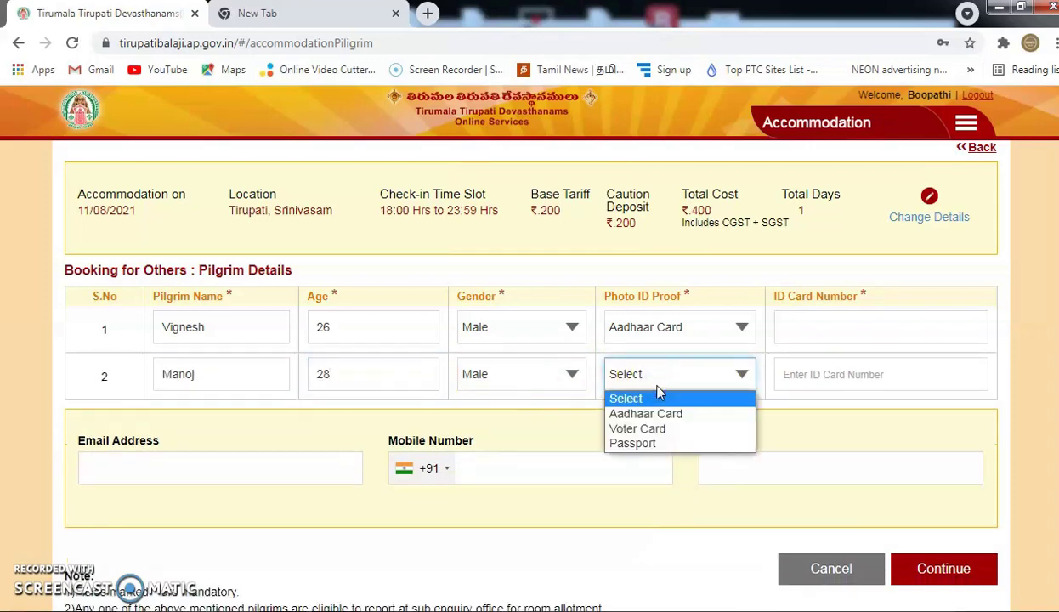
key("Down")
key("Down")
key("Down")
key("Up")
key("Up")
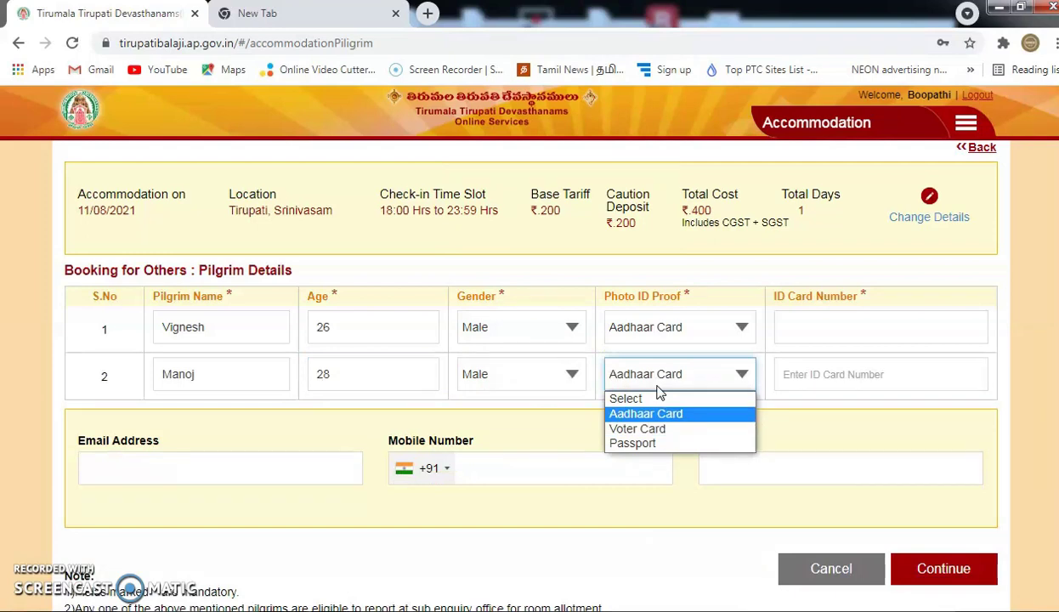
key("Return")
left_click(669, 403)
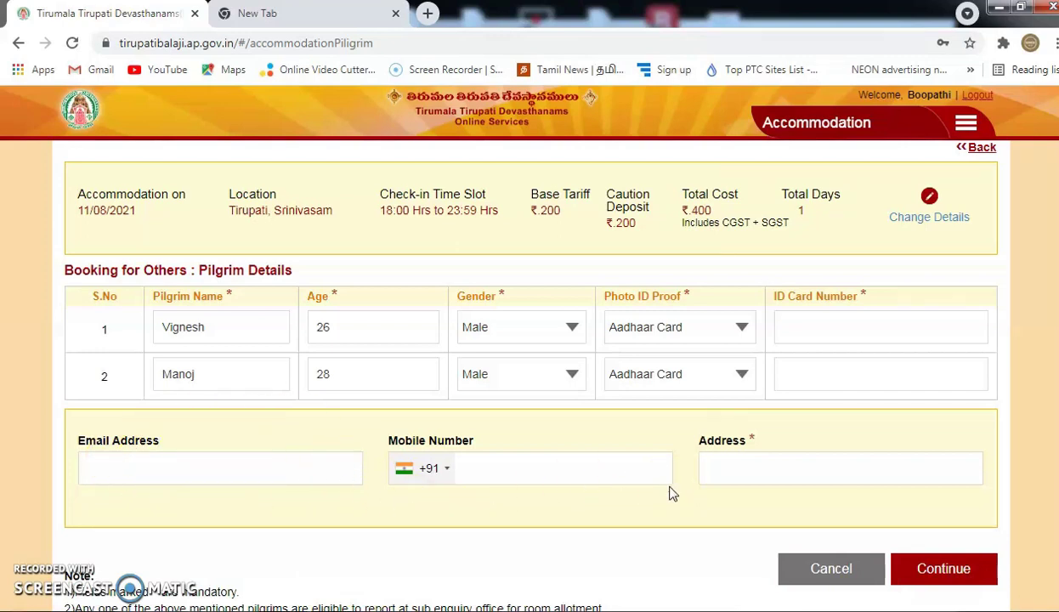
left_click(503, 466)
left_click(490, 463)
left_click(234, 462)
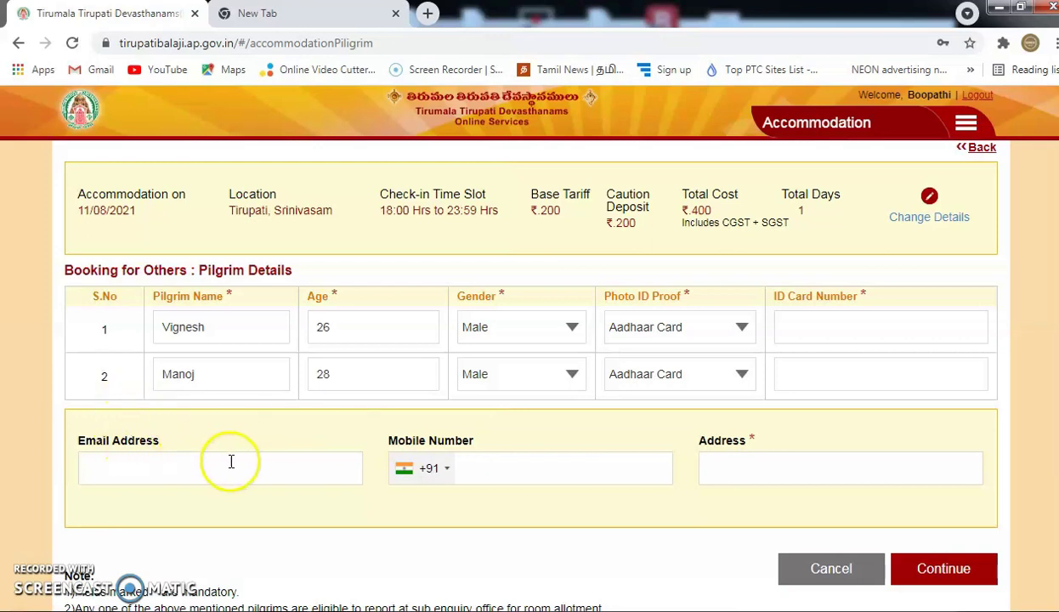